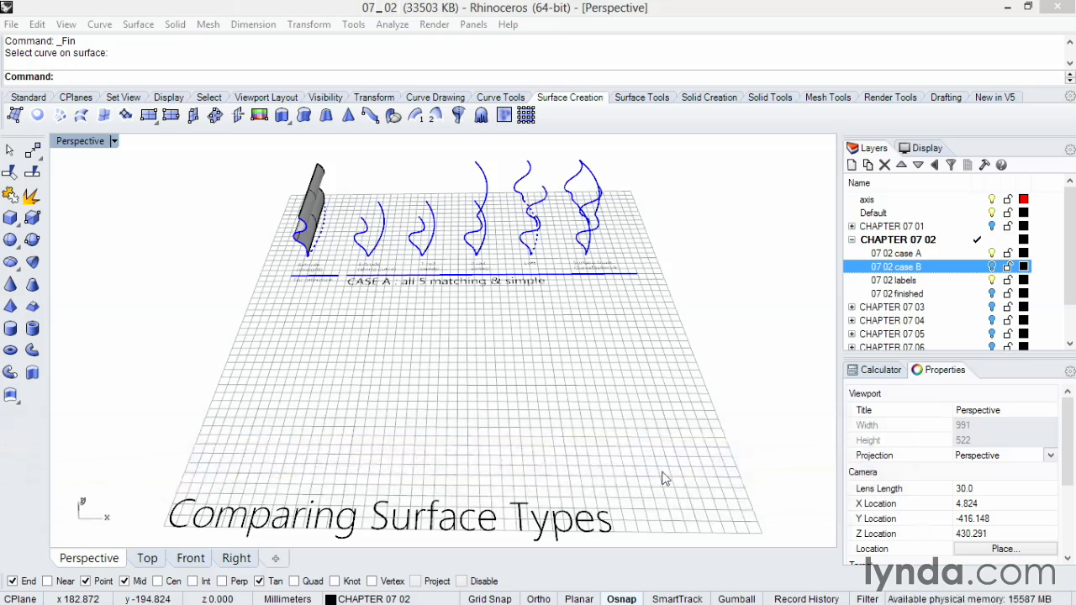
# Extrude the wavy profile above the "Extrude (along curve)" label along its adjoining arc-shaped path curve.
pyautogui.click(662, 473)
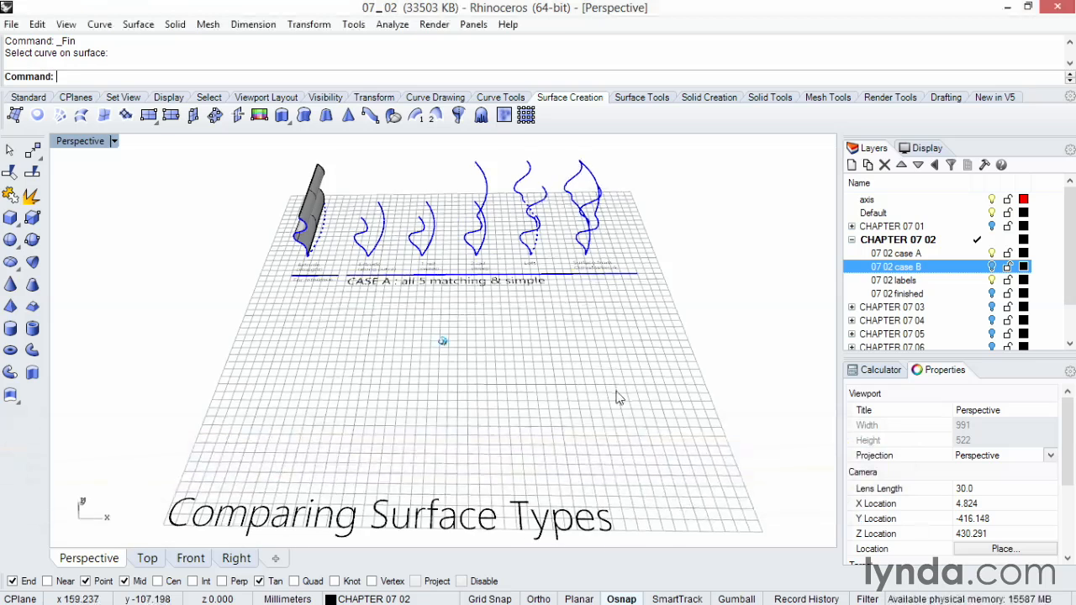
pyautogui.scroll(6, 618, 392)
pyautogui.scroll(2, 618, 392)
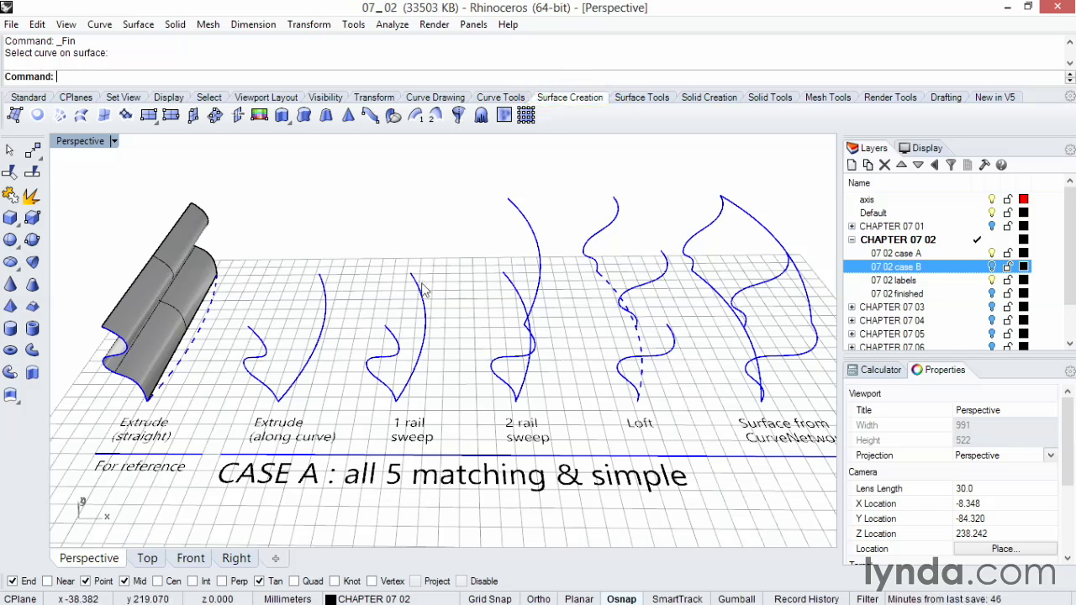
pyautogui.click(304, 115)
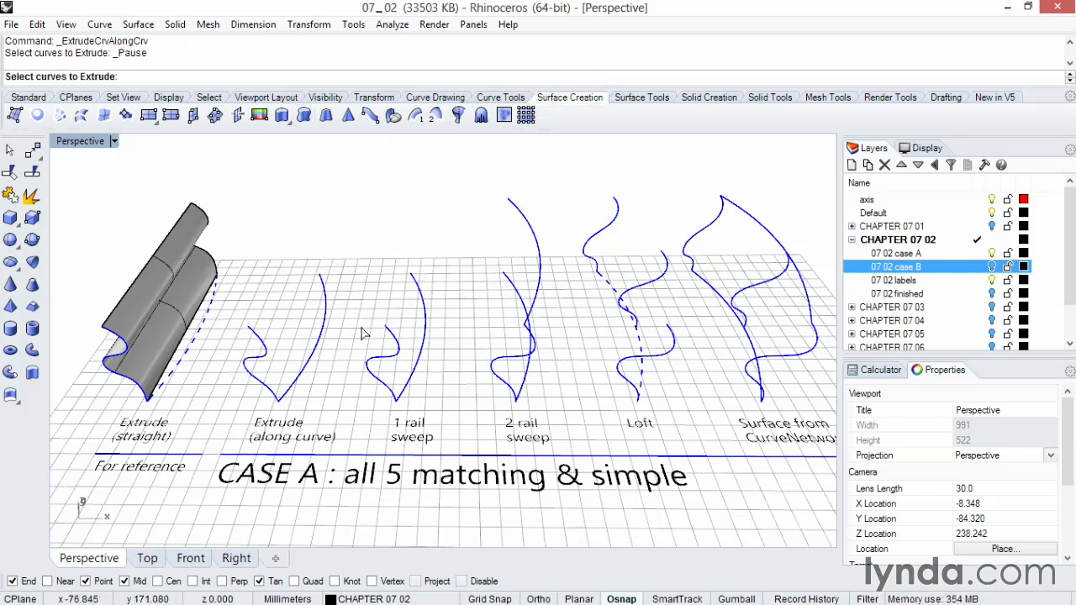
pyautogui.scroll(1, 353, 363)
pyautogui.scroll(5, 354, 363)
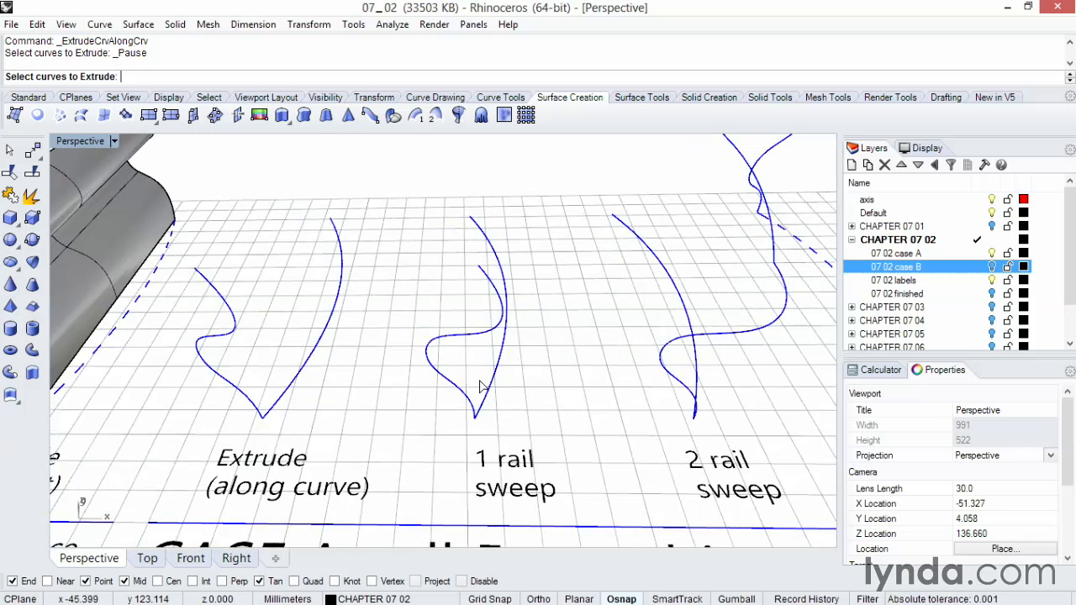
pyautogui.click(249, 404)
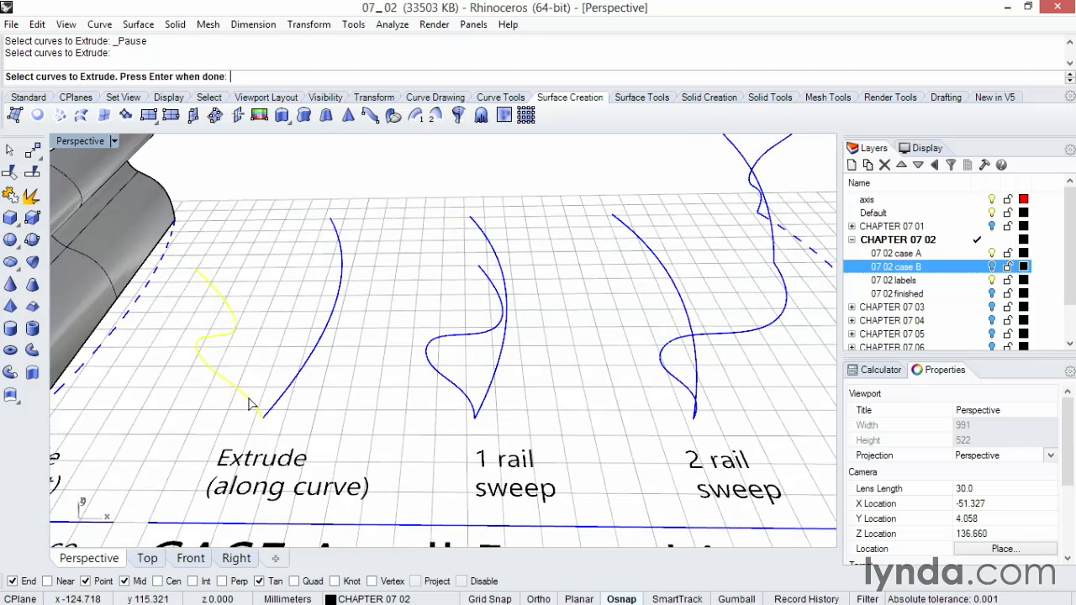
pyautogui.press('Return')
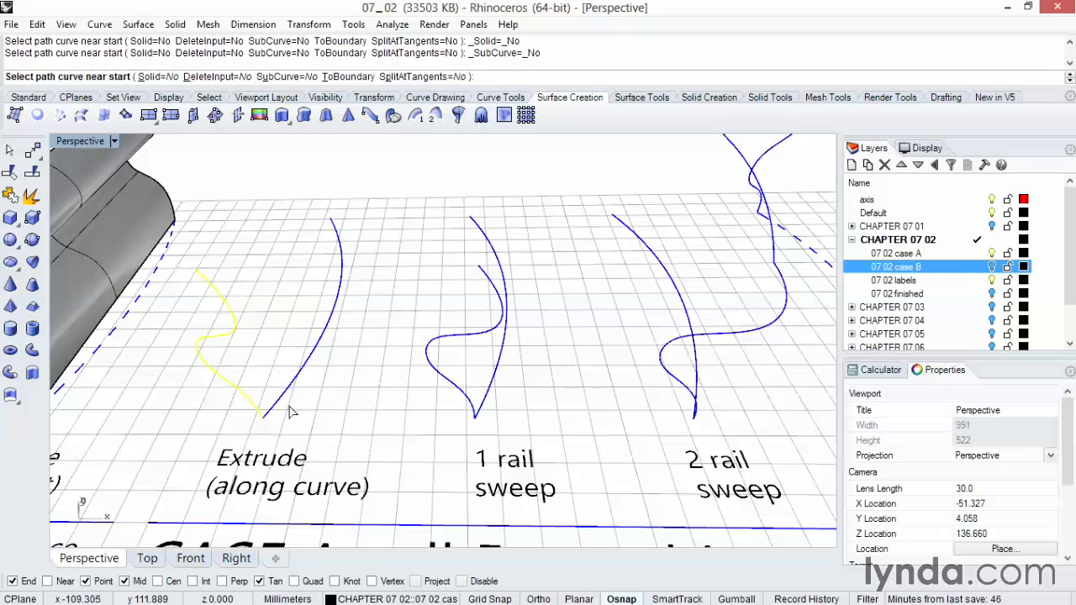
pyautogui.click(276, 406)
# Create the 1 rail sweep from its arc-shaped rail and wavy cross section, using Freeform style and Simple sweep.
pyautogui.moveTo(346, 410); pyautogui.dragTo(412, 245, button='right')
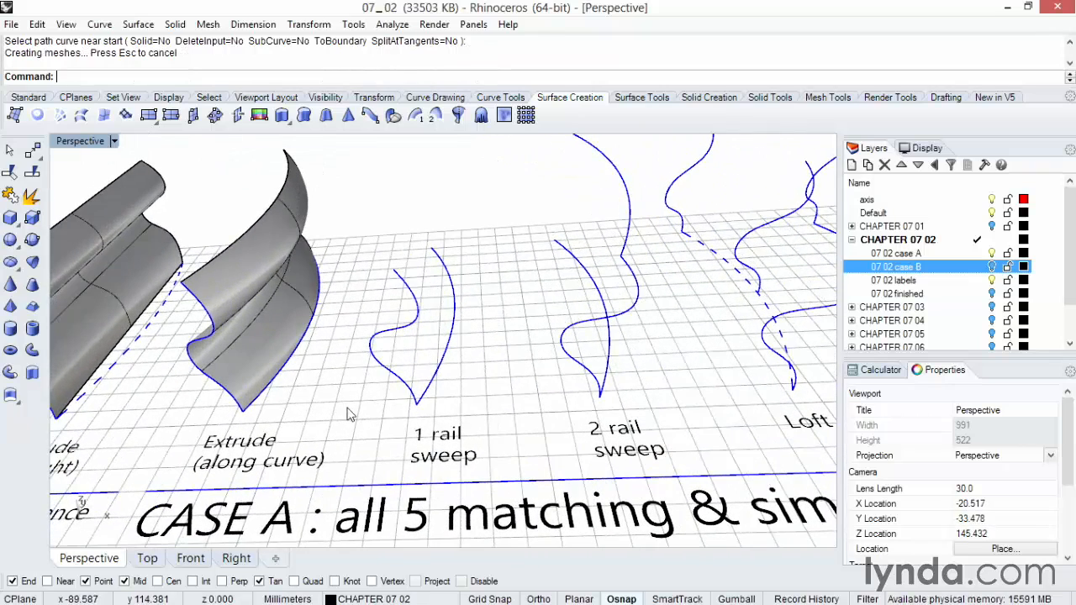
pyautogui.click(417, 117)
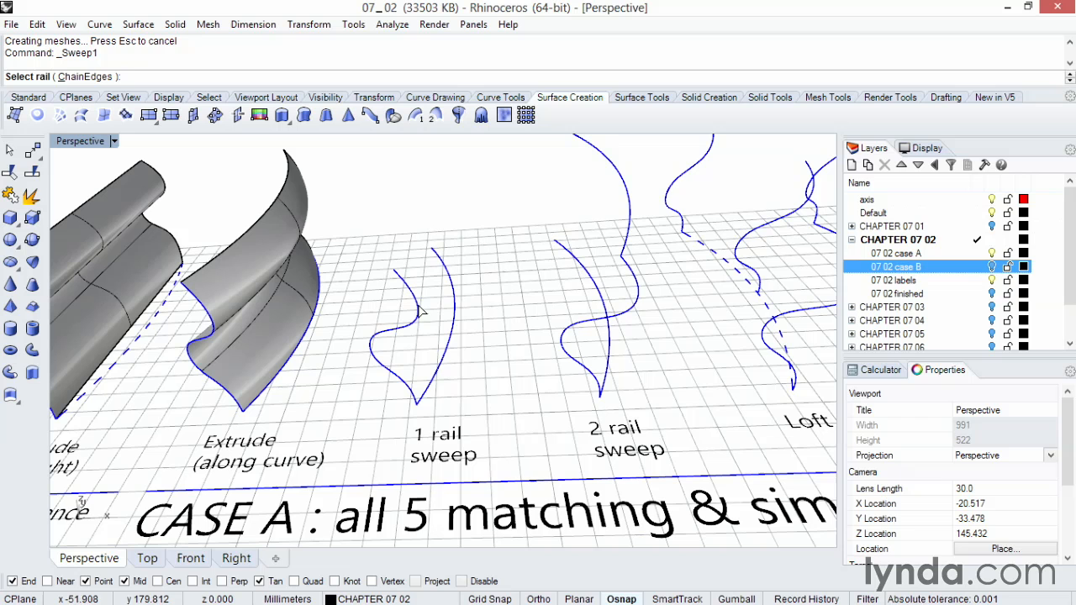
pyautogui.click(426, 396)
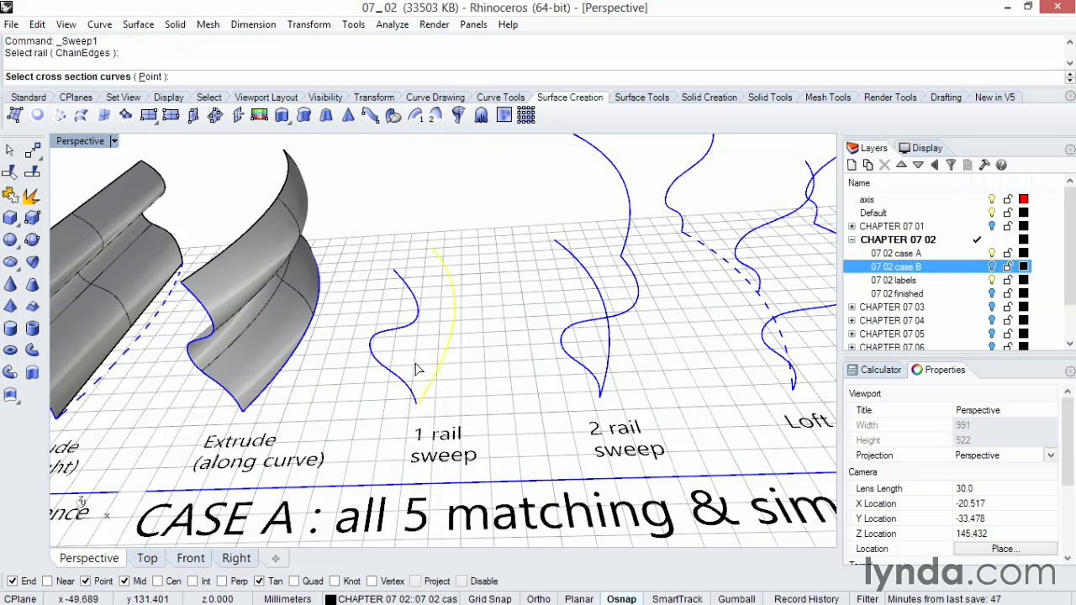
pyautogui.click(409, 380)
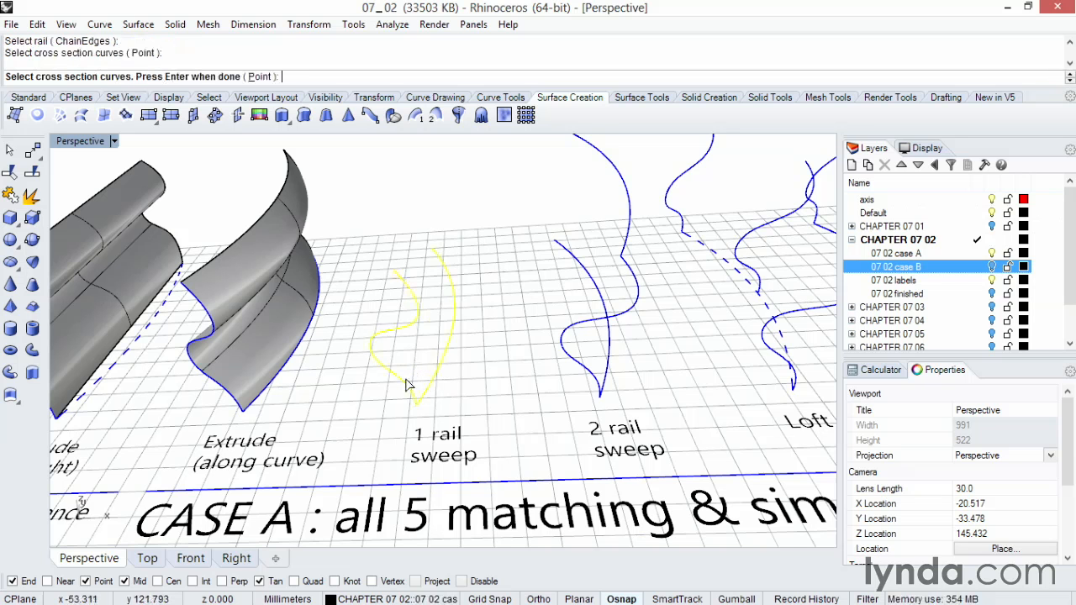
pyautogui.press('Return')
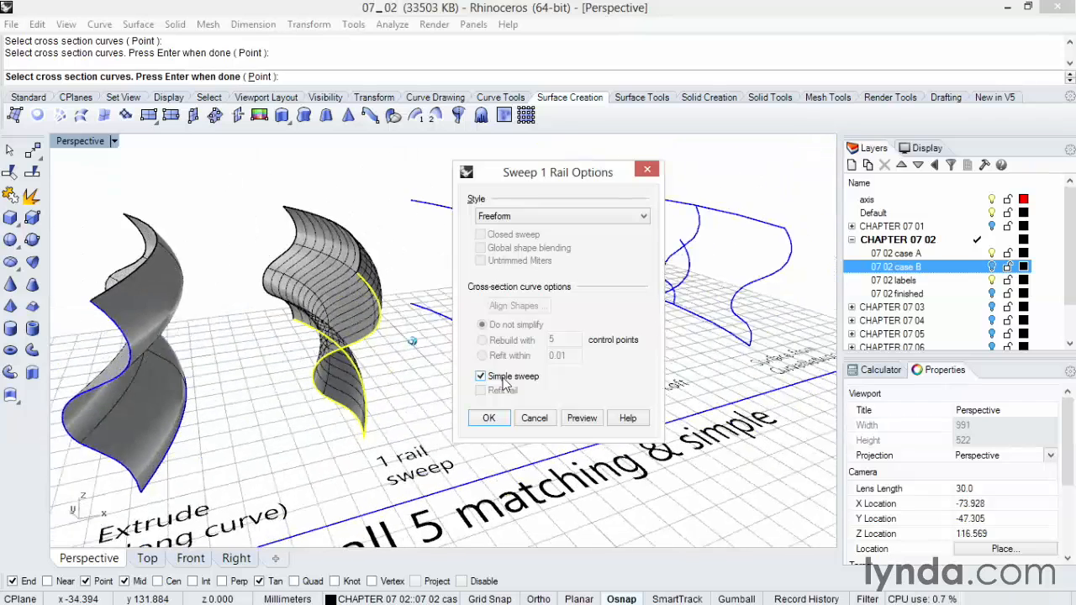
pyautogui.click(574, 418)
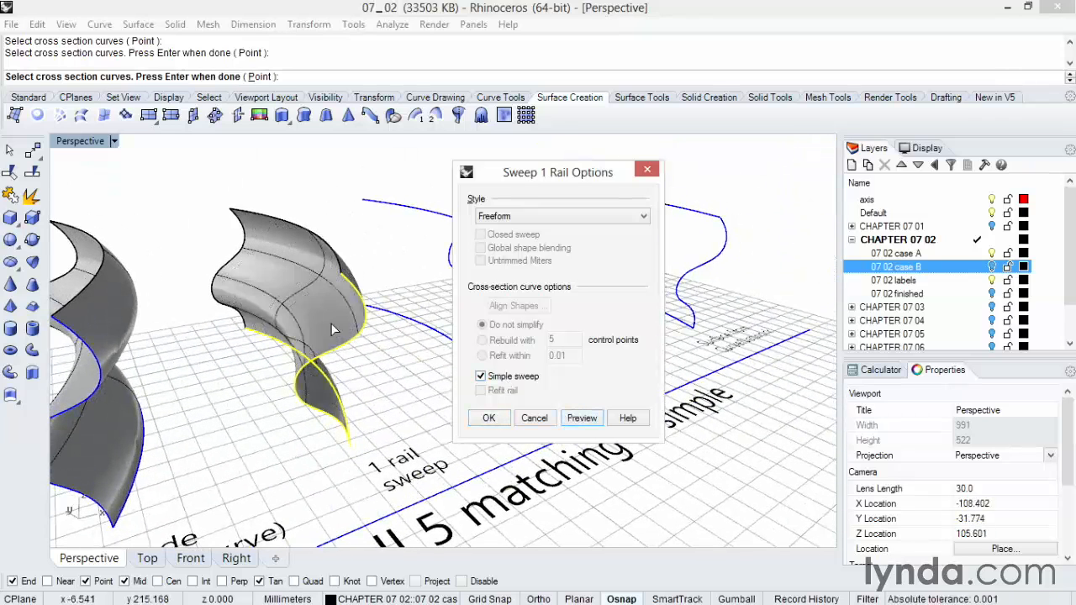
pyautogui.click(489, 417)
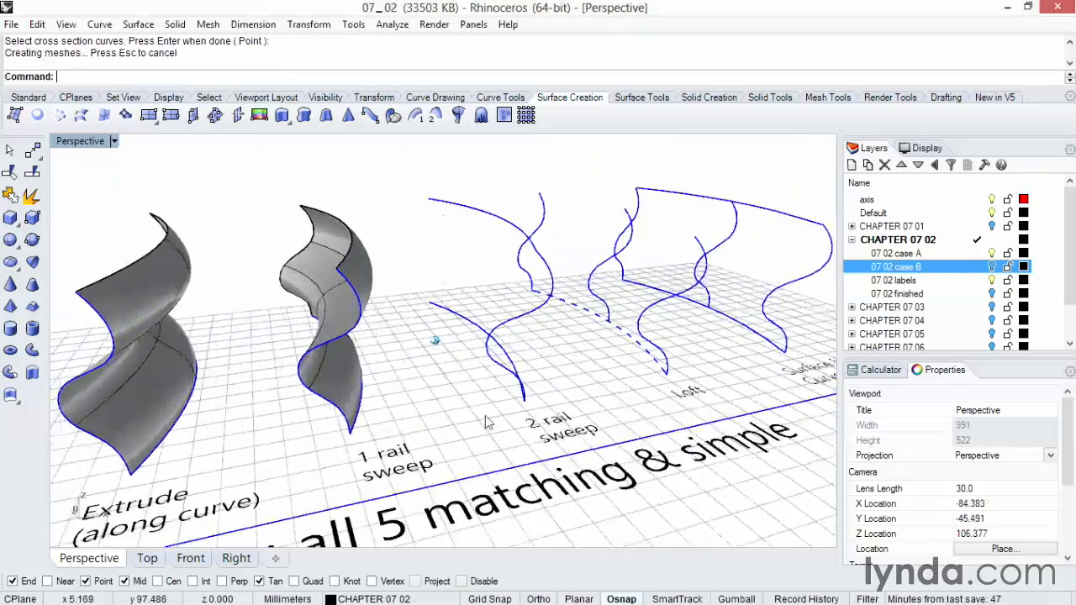
# Create the 2 rail sweep from the two arc-shaped rails and the wavy cross section, with Simple sweep enabled.
pyautogui.moveTo(486, 417); pyautogui.dragTo(446, 412, button='right')
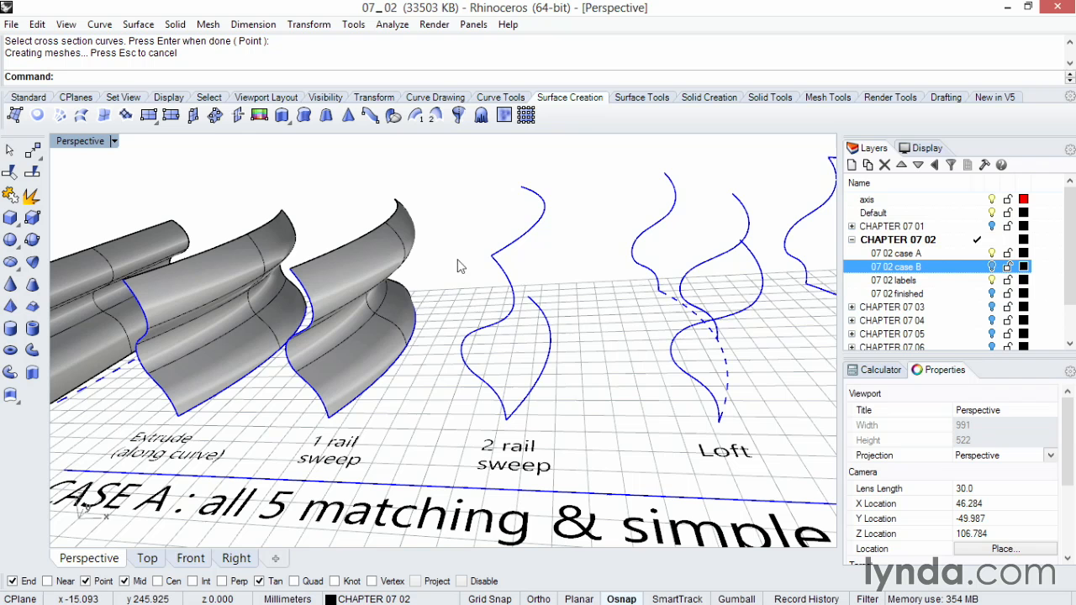
pyautogui.click(434, 117)
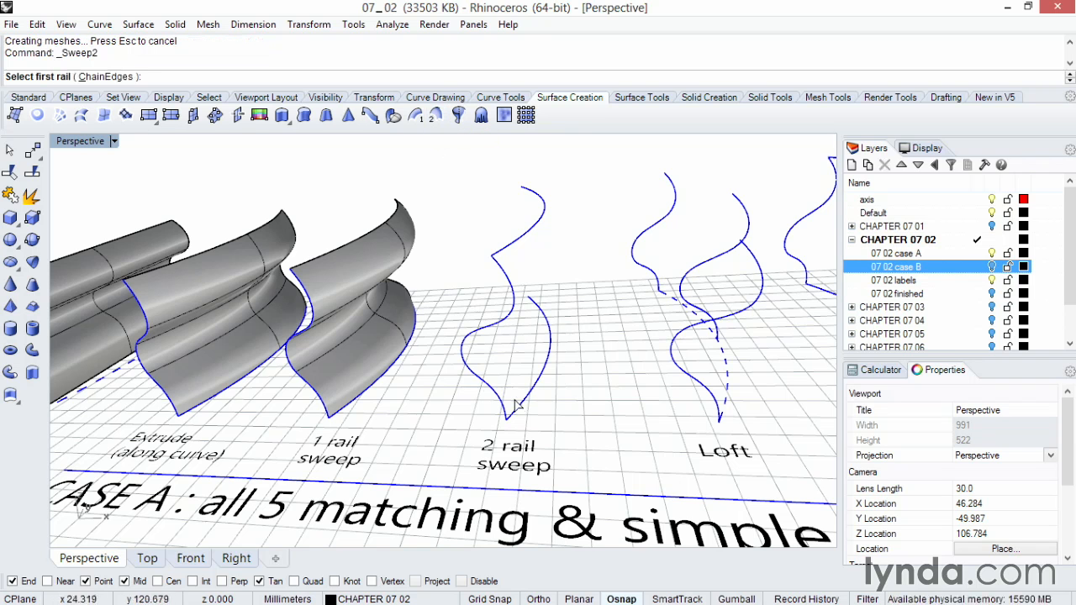
pyautogui.click(504, 252)
pyautogui.click(527, 399)
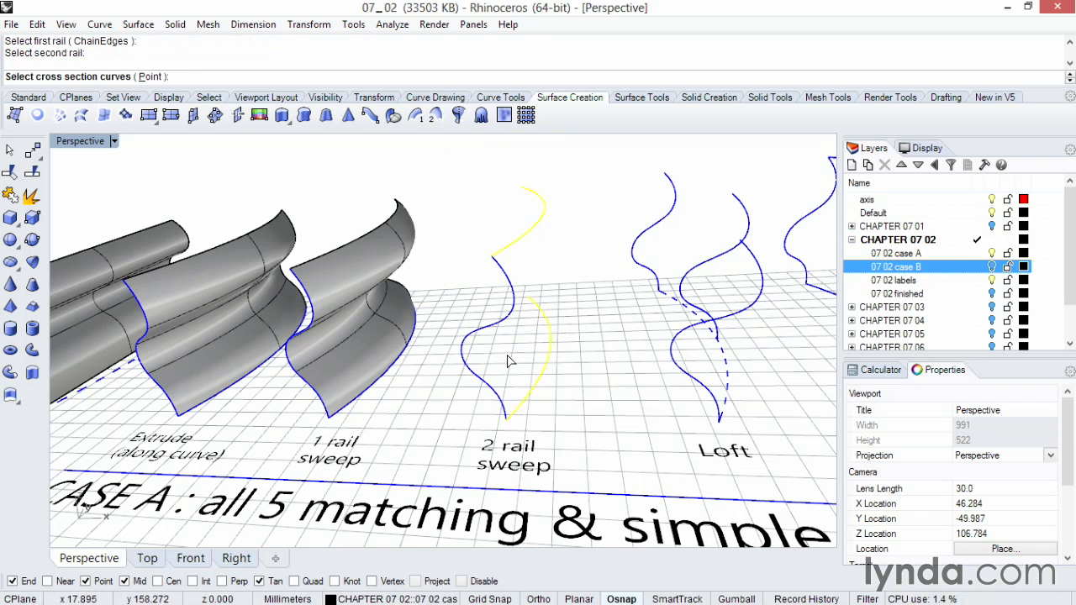
pyautogui.click(492, 390)
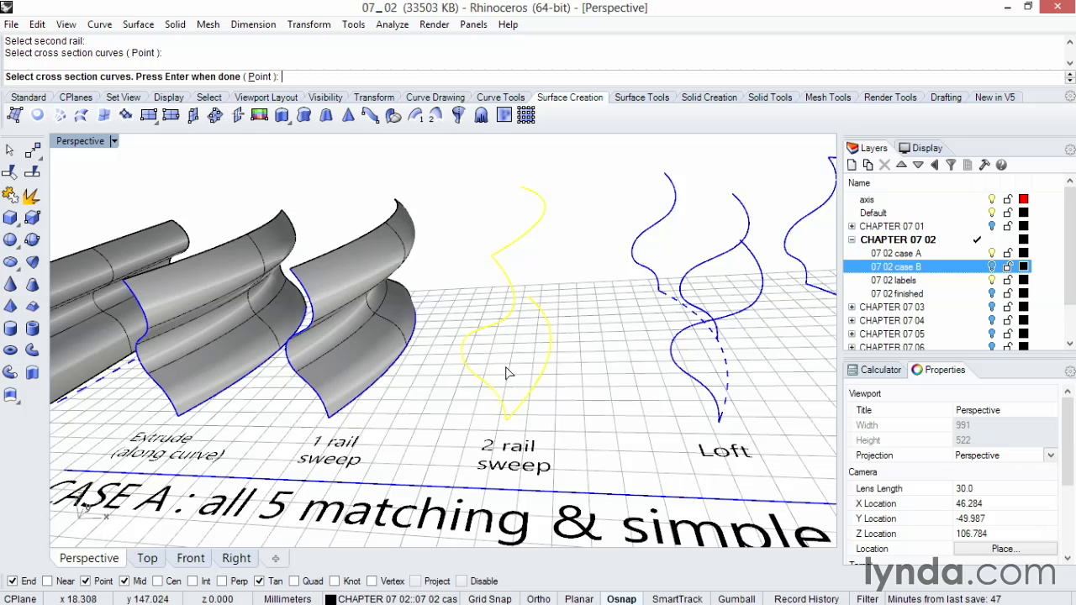
pyautogui.press('Return')
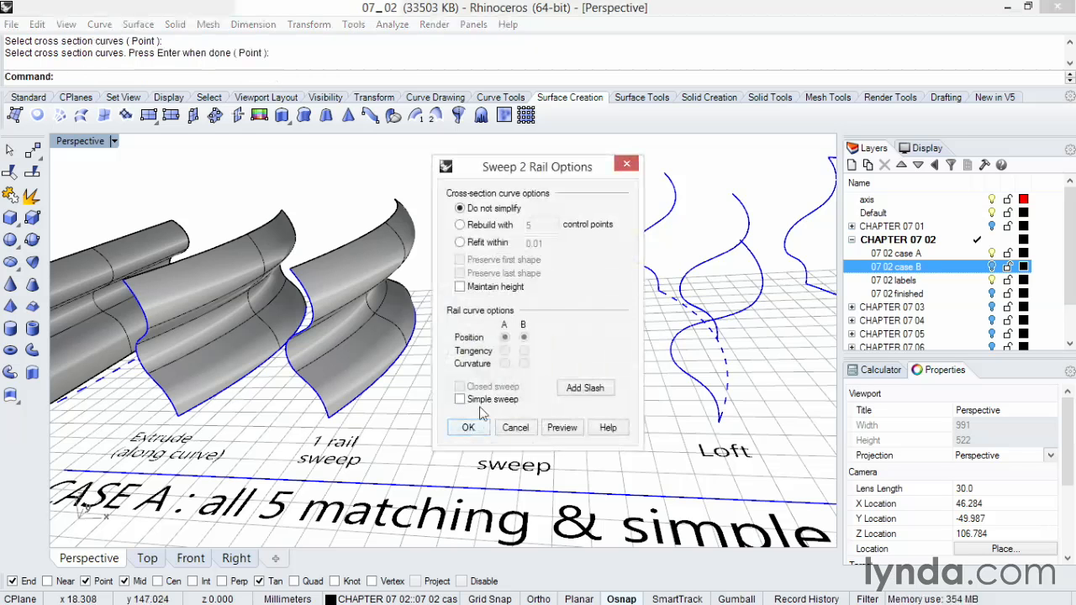
pyautogui.click(480, 400)
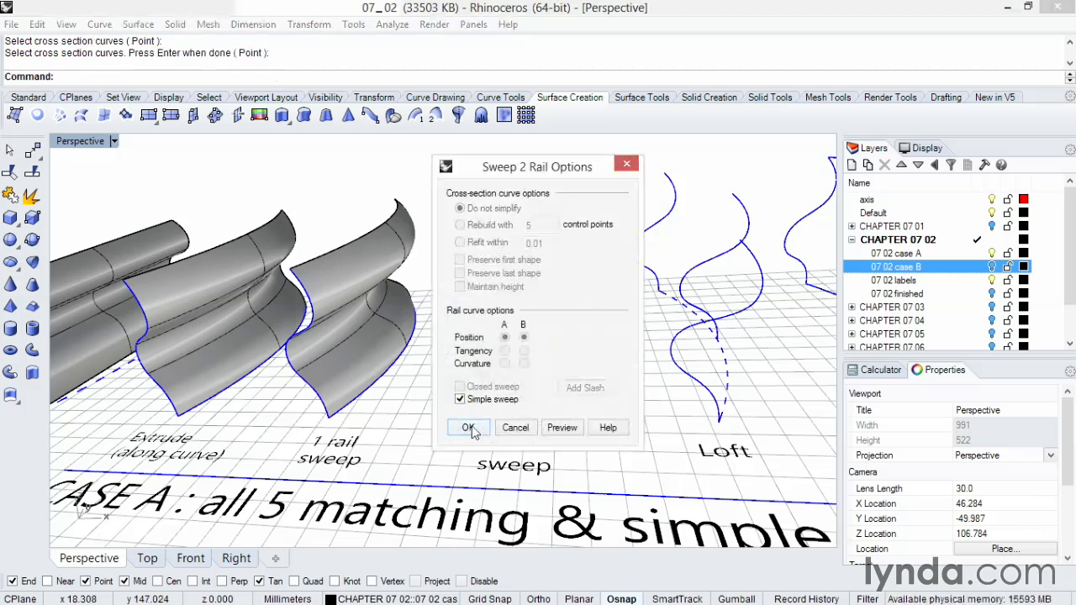
pyautogui.click(469, 428)
# Loft the three wavy section curves above the Loft label with the Normal style and no simplification.
pyautogui.moveTo(471, 361); pyautogui.dragTo(514, 312, button='right')
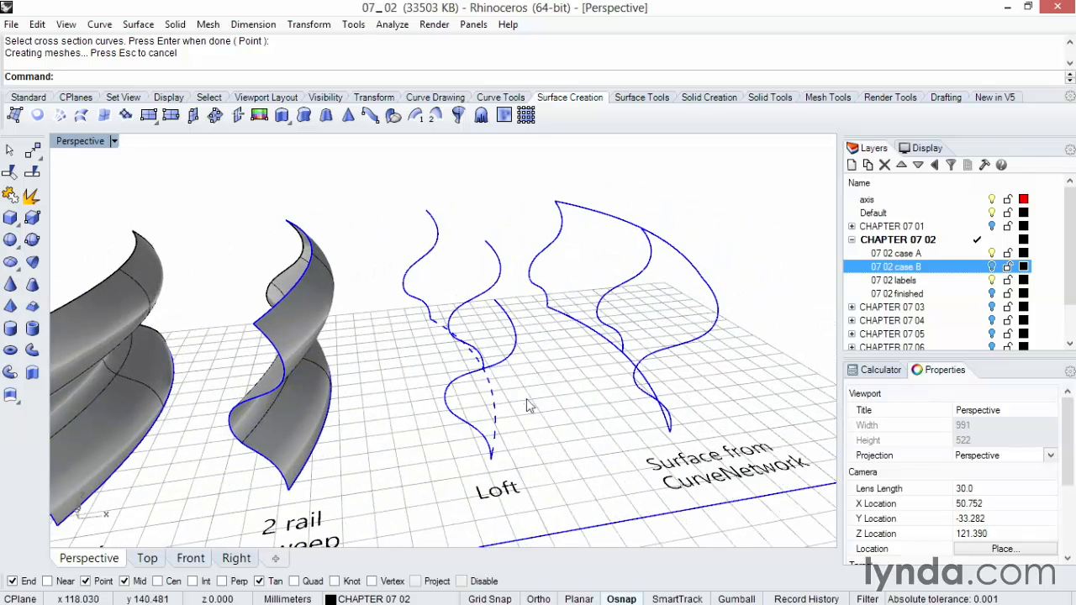
pyautogui.click(507, 311)
pyautogui.keyDown('shift'); pyautogui.click(501, 270); pyautogui.keyUp('shift')
pyautogui.keyDown('shift'); pyautogui.click(436, 237); pyautogui.keyUp('shift')
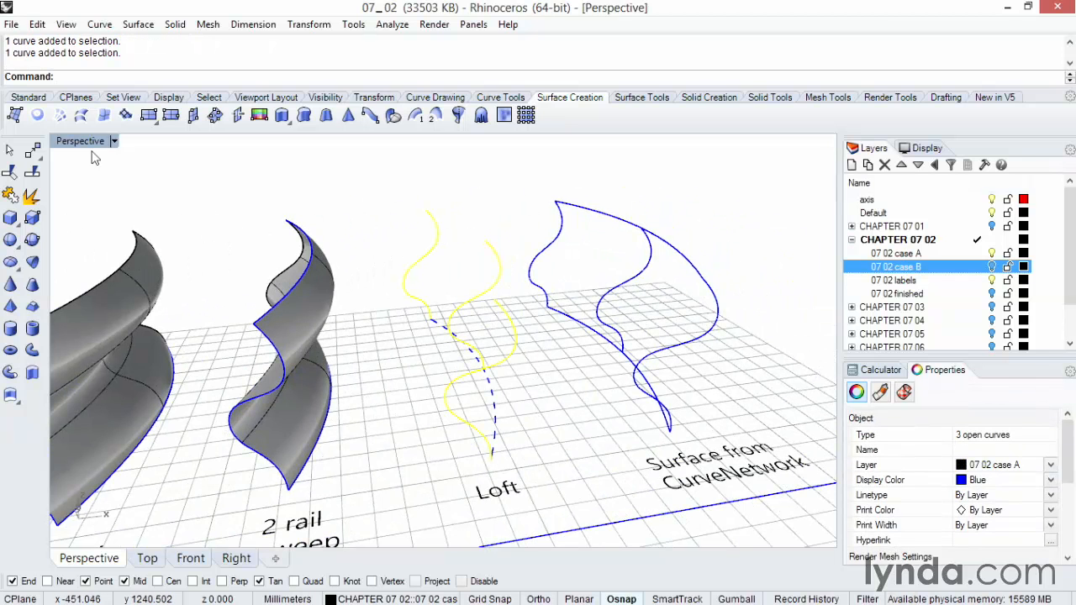
pyautogui.click(82, 120)
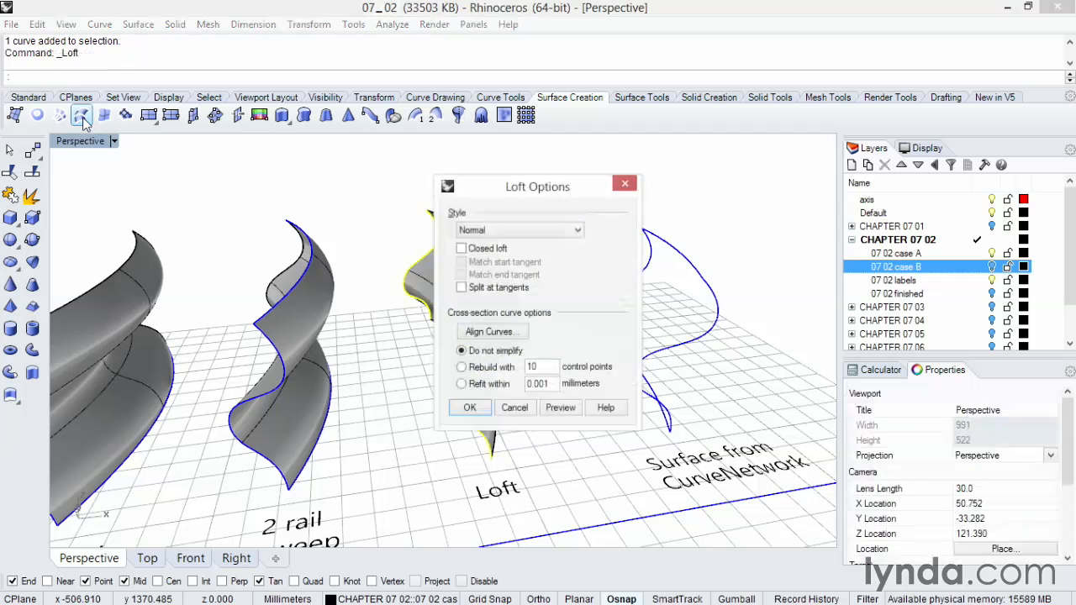
pyautogui.moveTo(454, 182); pyautogui.dragTo(676, 205)
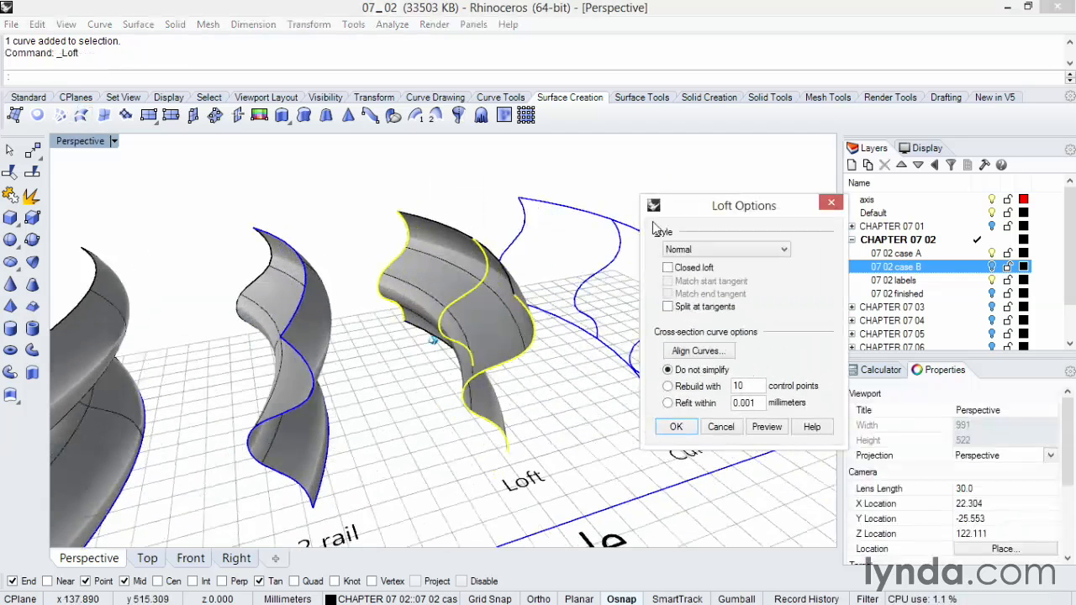
pyautogui.click(737, 249)
pyautogui.click(737, 249)
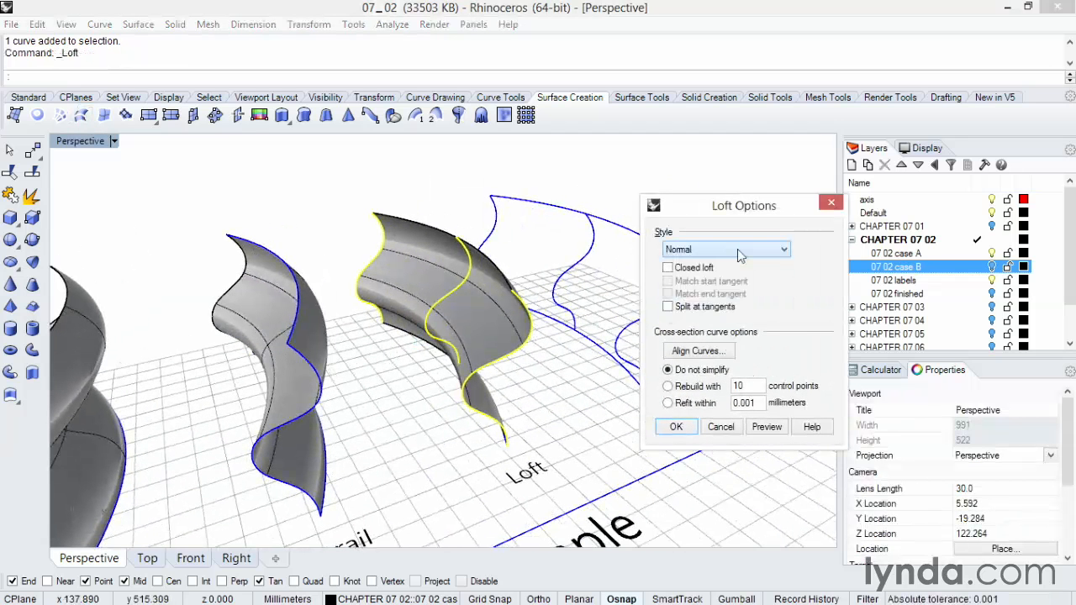
pyautogui.click(678, 426)
pyautogui.click(562, 421)
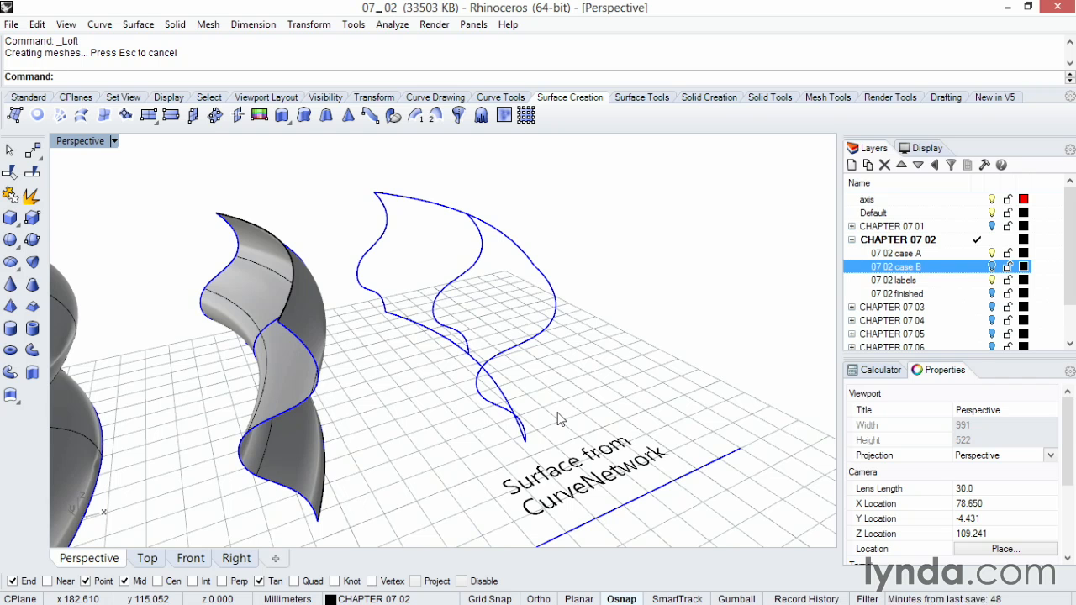
# Build a curve network surface from the five CurveNetwork curves, previewing it with 0.001 edge and 0.01 interior tolerances and Position edge matching.
pyautogui.click(378, 194)
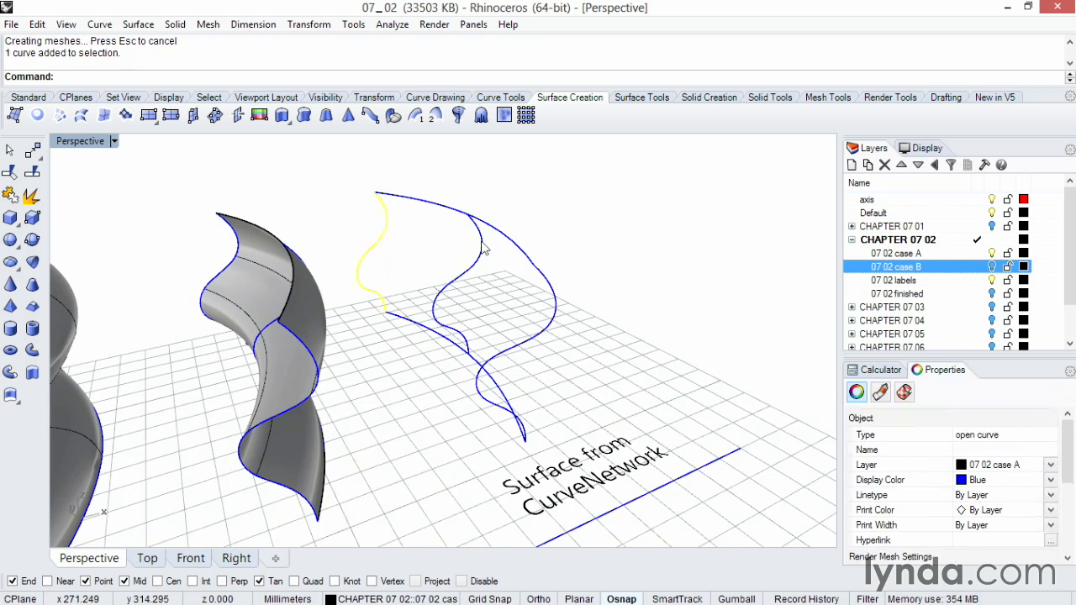
pyautogui.keyDown('shift'); pyautogui.click(481, 245); pyautogui.keyUp('shift')
pyautogui.keyDown('shift'); pyautogui.click(546, 288); pyautogui.keyUp('shift')
pyautogui.keyDown('shift'); pyautogui.click(528, 257); pyautogui.keyUp('shift')
pyautogui.keyDown('shift'); pyautogui.click(439, 340); pyautogui.keyUp('shift')
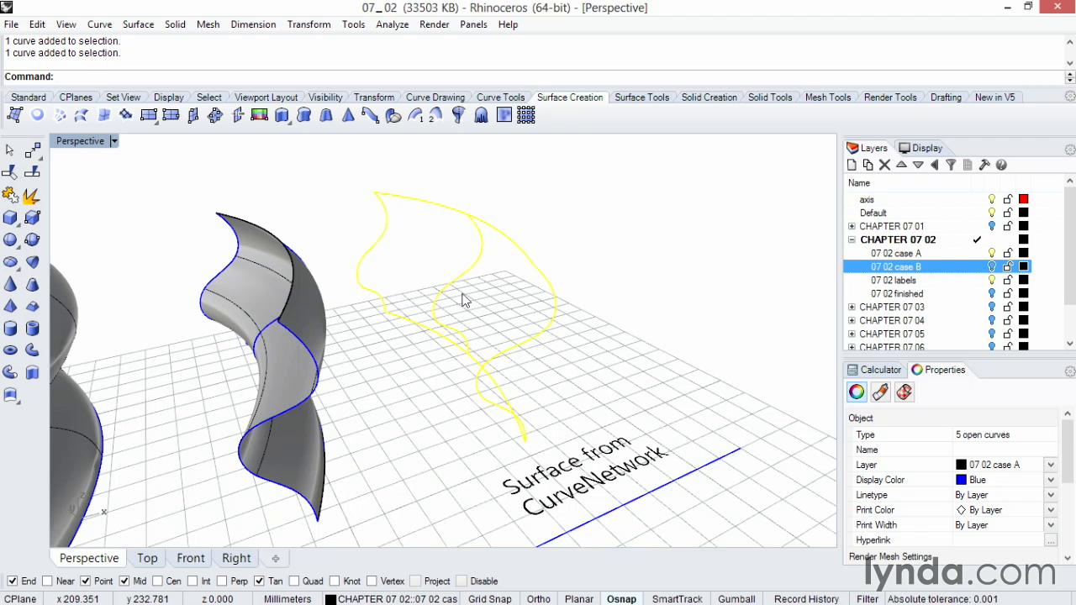
pyautogui.click(60, 116)
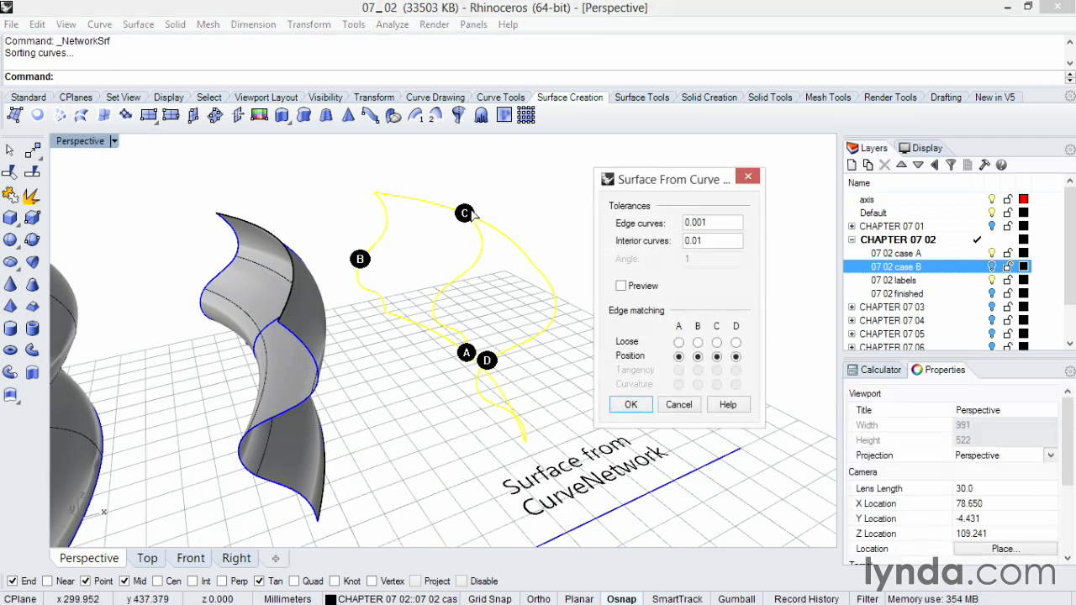
pyautogui.moveTo(679, 189); pyautogui.dragTo(673, 184)
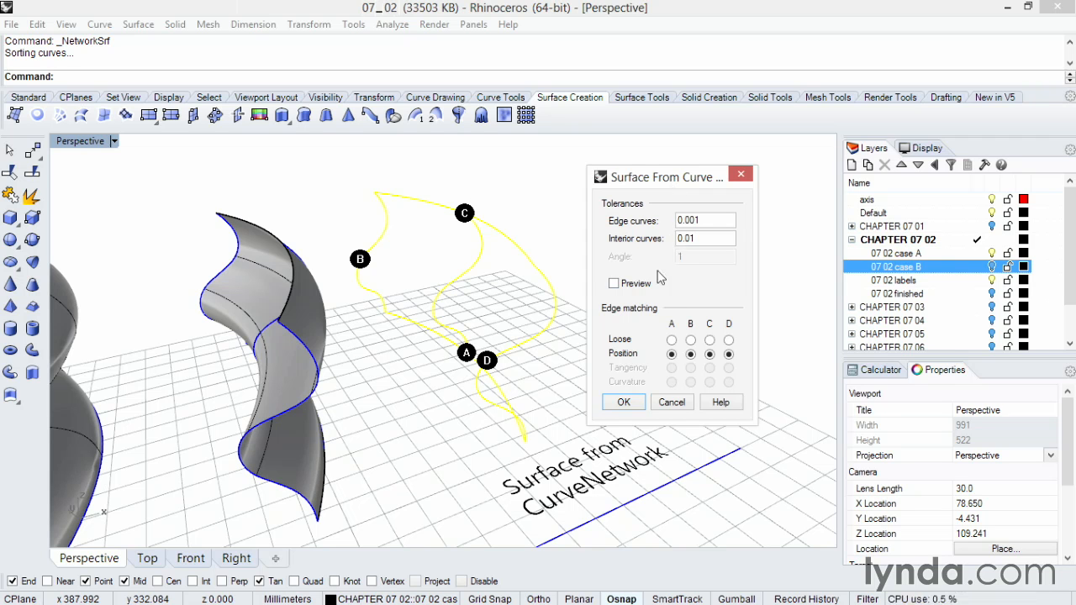
pyautogui.click(620, 283)
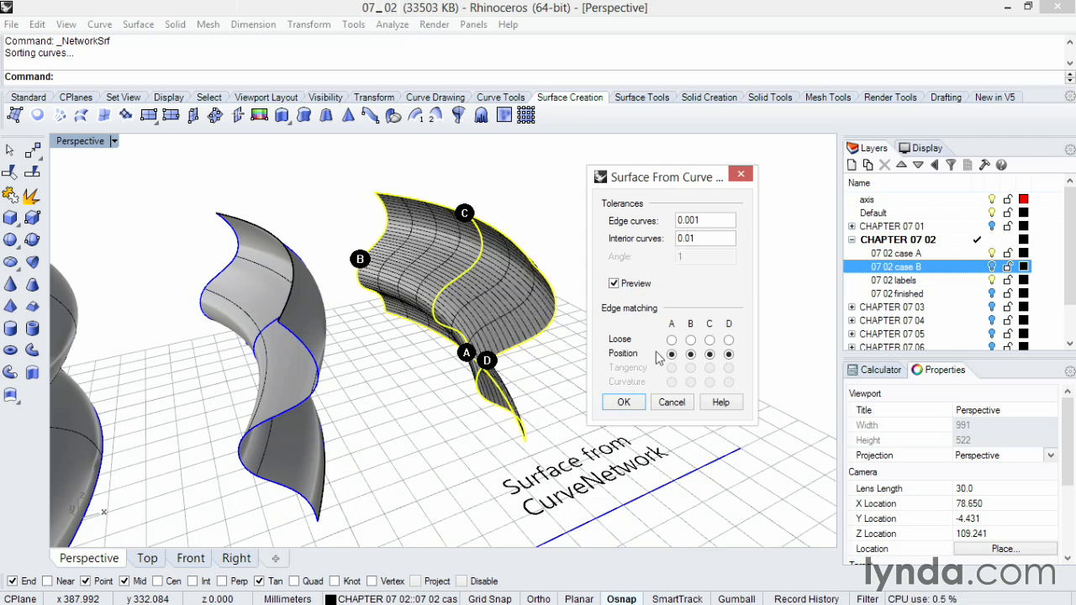
pyautogui.click(625, 403)
# Examine the finished Case A surfaces from several angles to compare their shapes.
pyautogui.moveTo(629, 378); pyautogui.dragTo(453, 427, button='right')
pyautogui.click(462, 395)
pyautogui.press('Escape')
pyautogui.moveTo(461, 395); pyautogui.dragTo(564, 416, button='right')
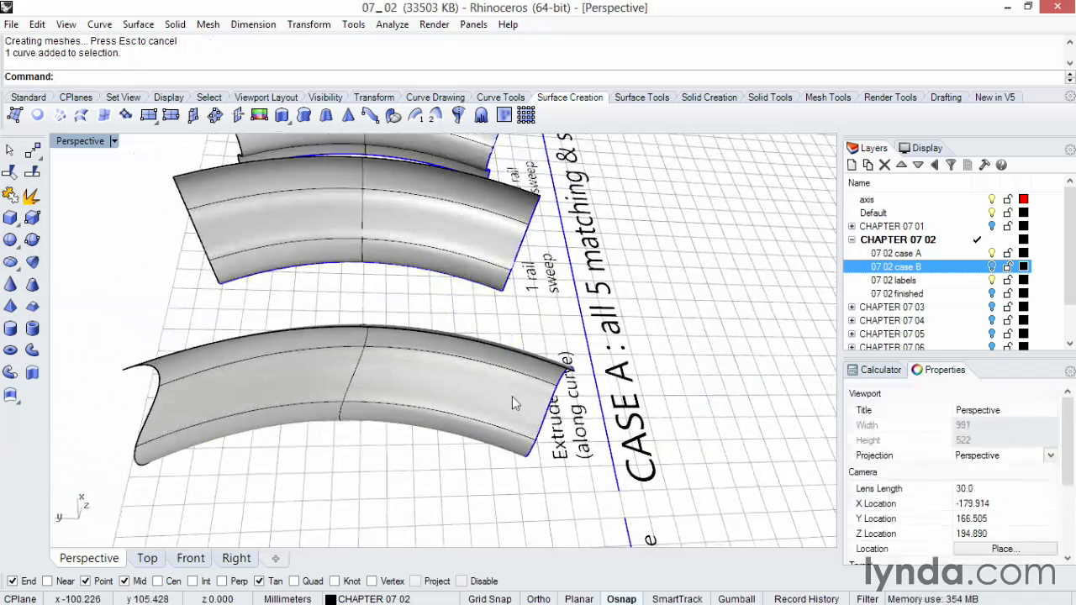
pyautogui.moveTo(154, 402); pyautogui.dragTo(367, 510, button='right')
pyautogui.moveTo(402, 462); pyautogui.dragTo(397, 385, button='right')
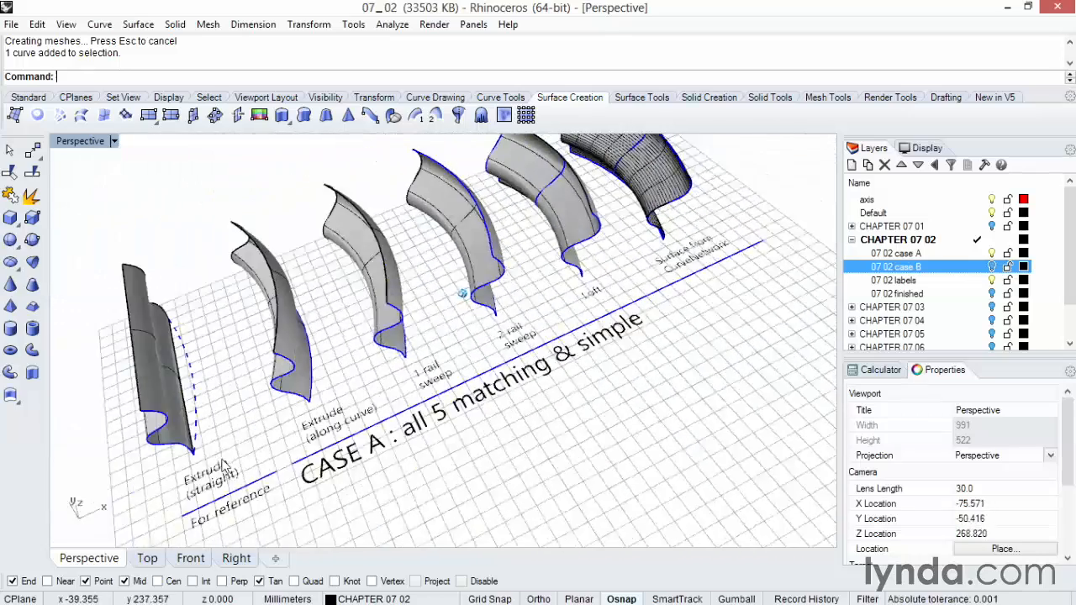
# Switch layer visibility from 07 02 labels to 07 02 case B and select the # text dot beside the Case B title.
pyautogui.click(975, 281)
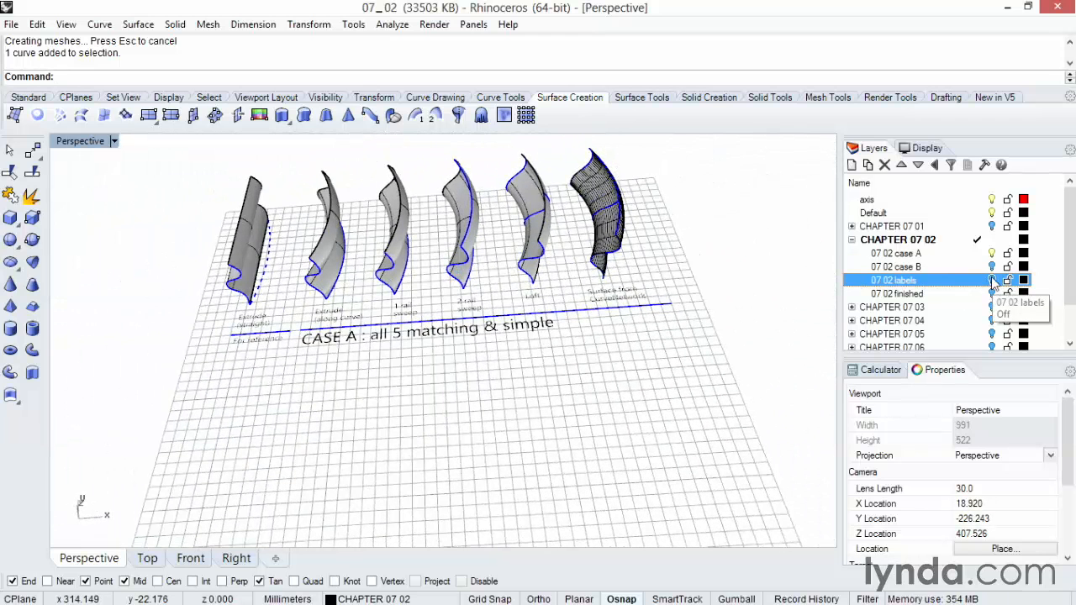
pyautogui.click(992, 267)
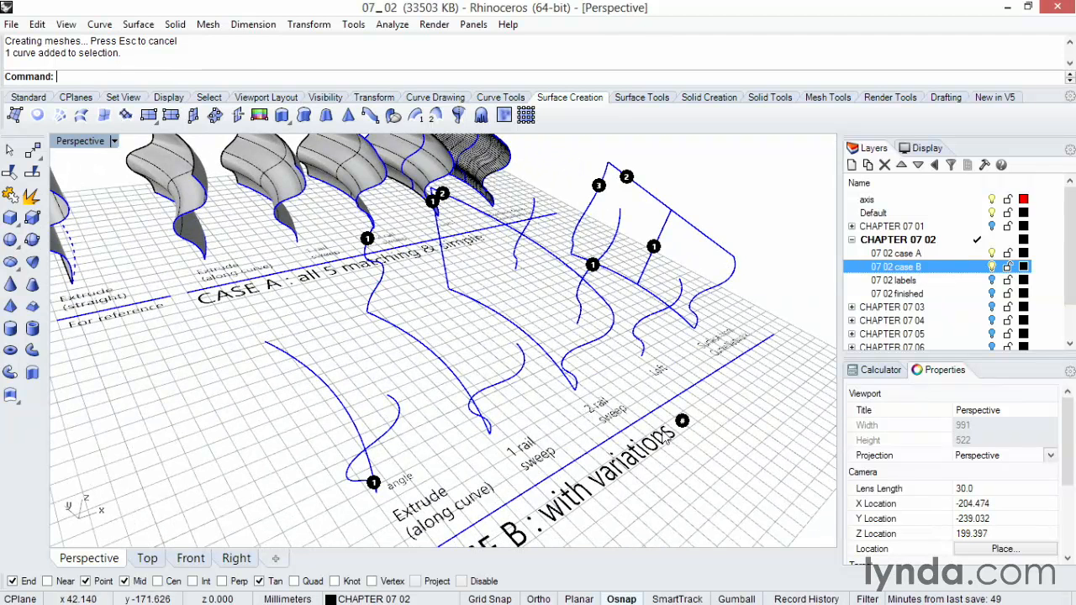
pyautogui.click(682, 422)
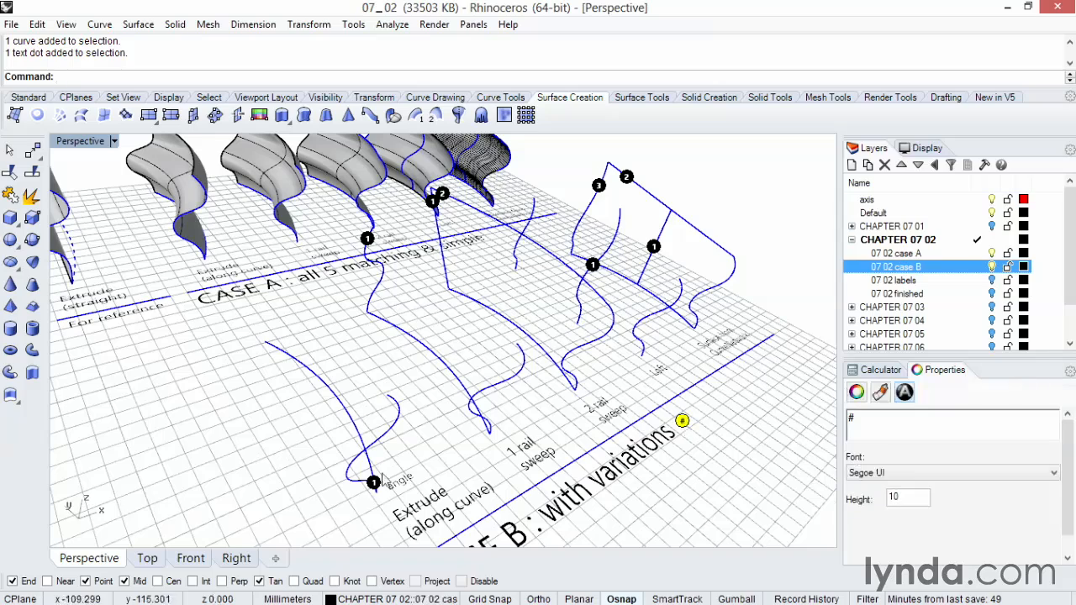
# Extrude the wavy profile above the Case B Extrude label along its adjoining curved path.
pyautogui.click(375, 484)
pyautogui.click(400, 452)
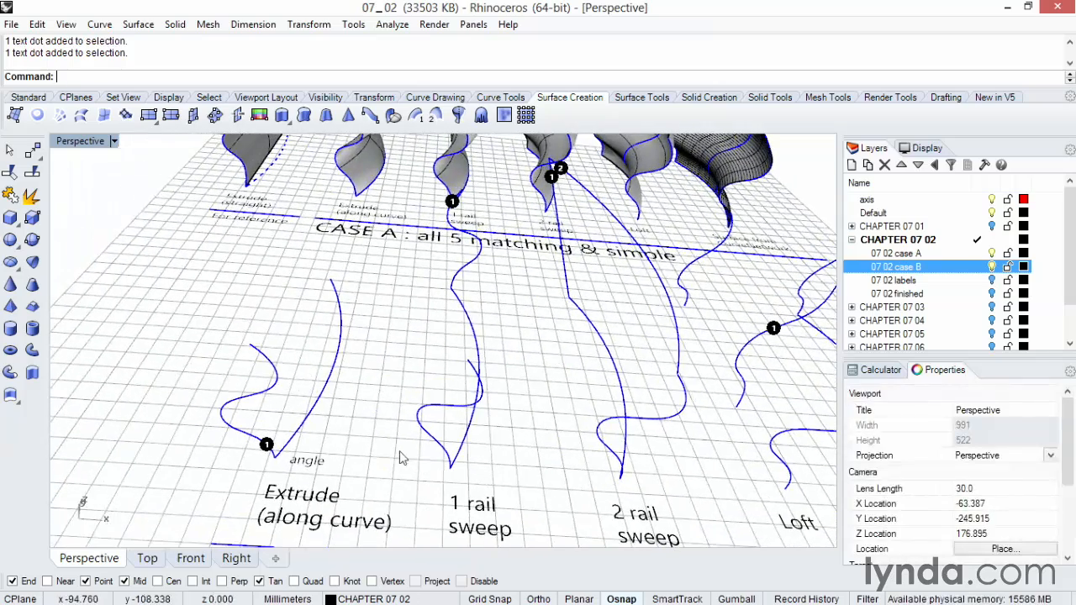
pyautogui.click(301, 119)
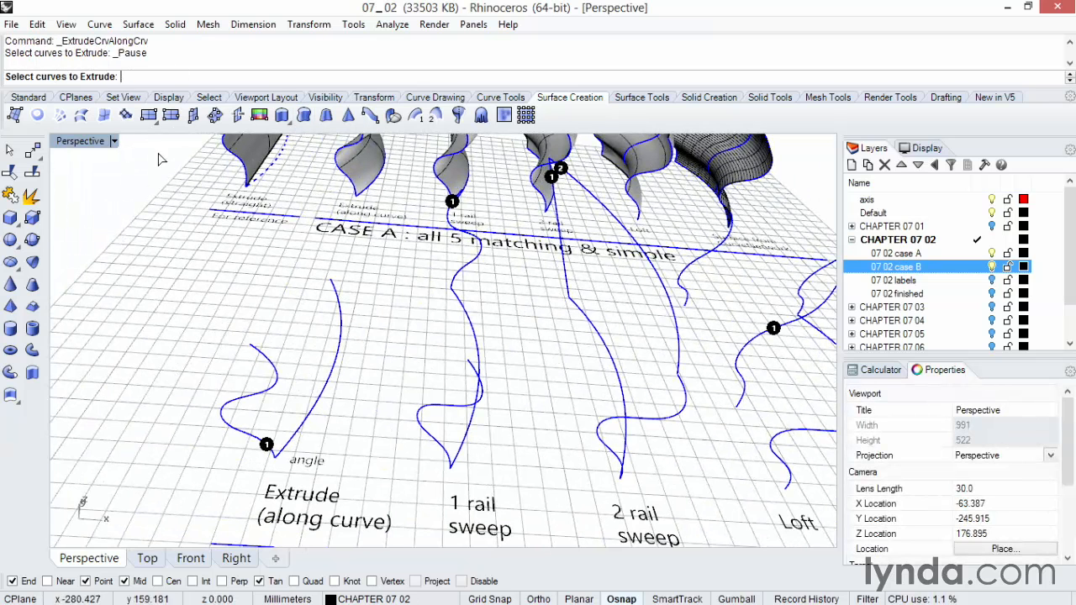
pyautogui.click(247, 435)
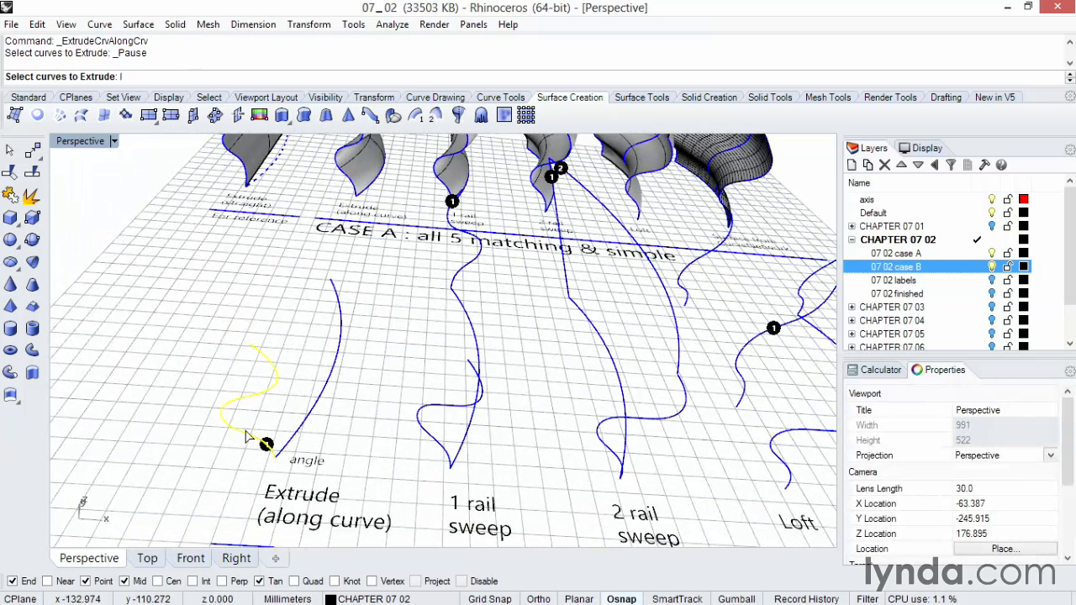
pyautogui.press('Return')
pyautogui.click(295, 441)
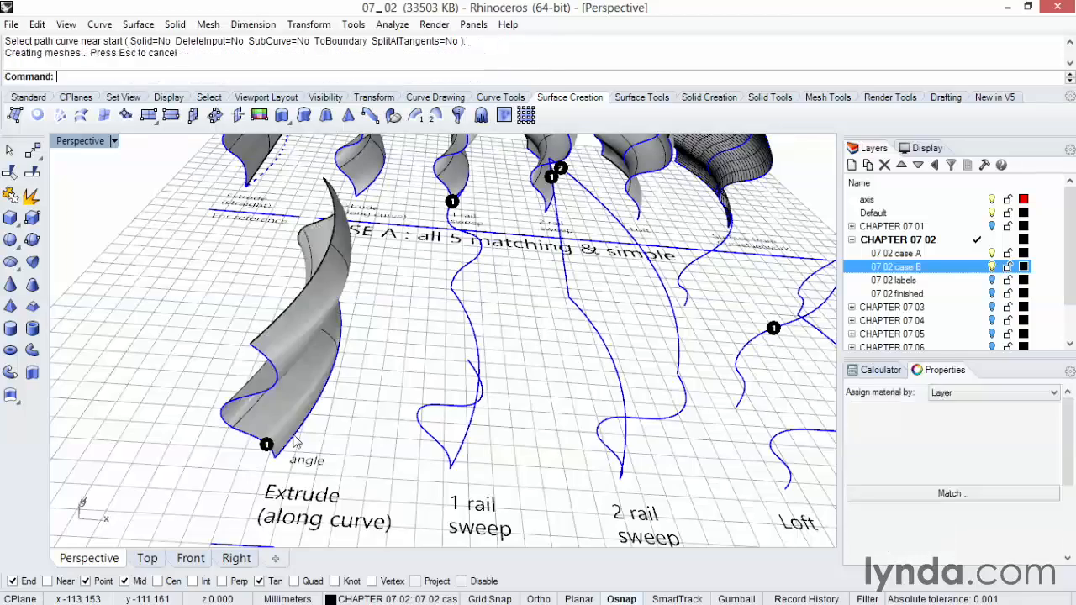
# Sweep the two differing wavy section curves along the Case B 1 rail sweep curve, using Freeform style with Simple sweep enabled.
pyautogui.moveTo(303, 492); pyautogui.dragTo(602, 478, button='right')
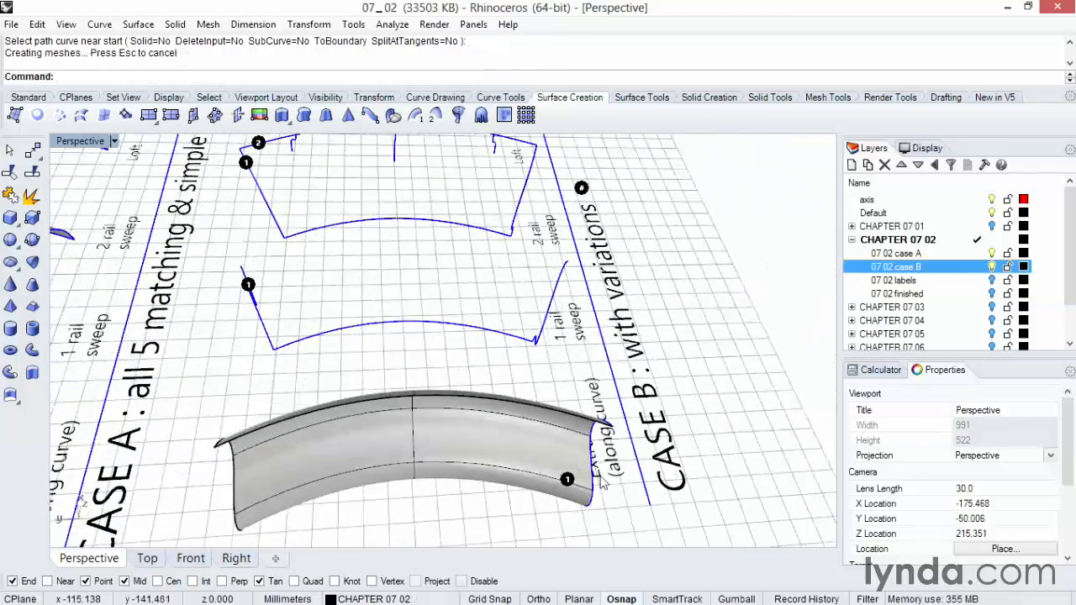
pyautogui.moveTo(259, 502); pyautogui.dragTo(386, 424, button='right')
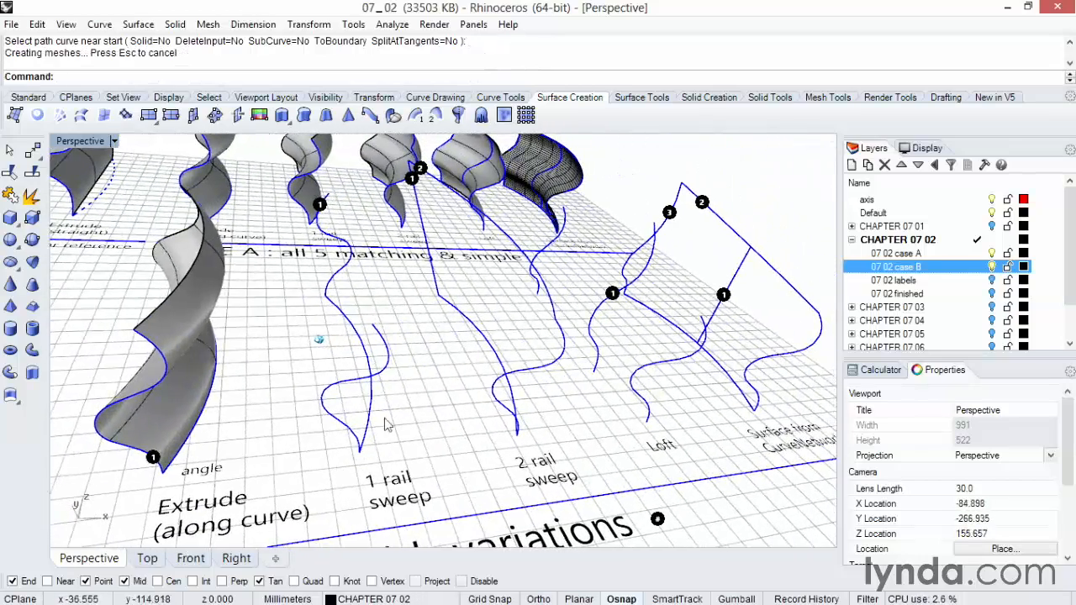
pyautogui.click(386, 368)
pyautogui.click(339, 276)
pyautogui.click(389, 332)
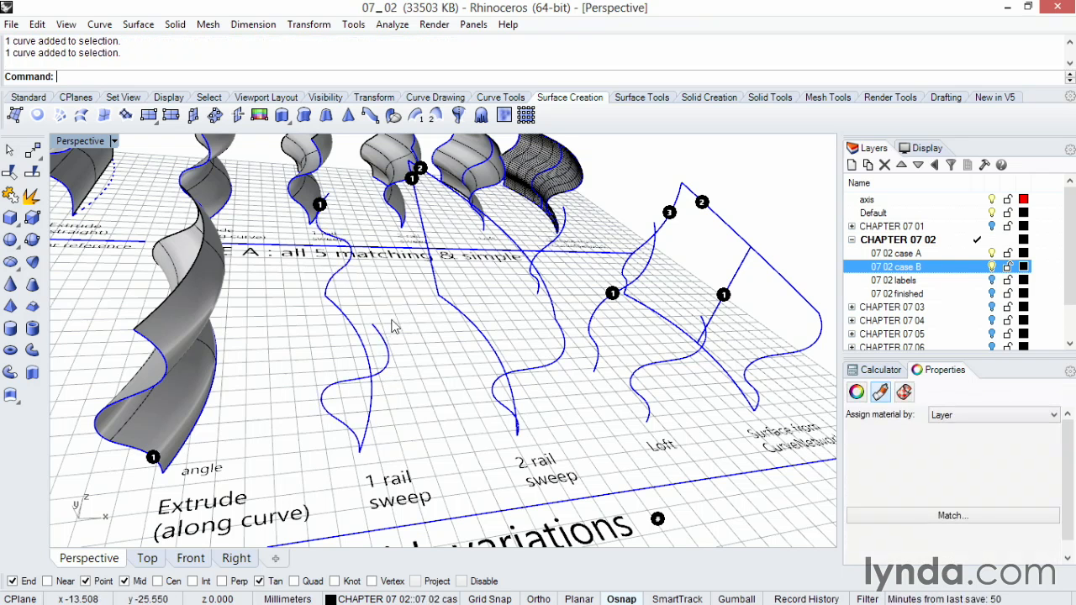
pyautogui.click(417, 118)
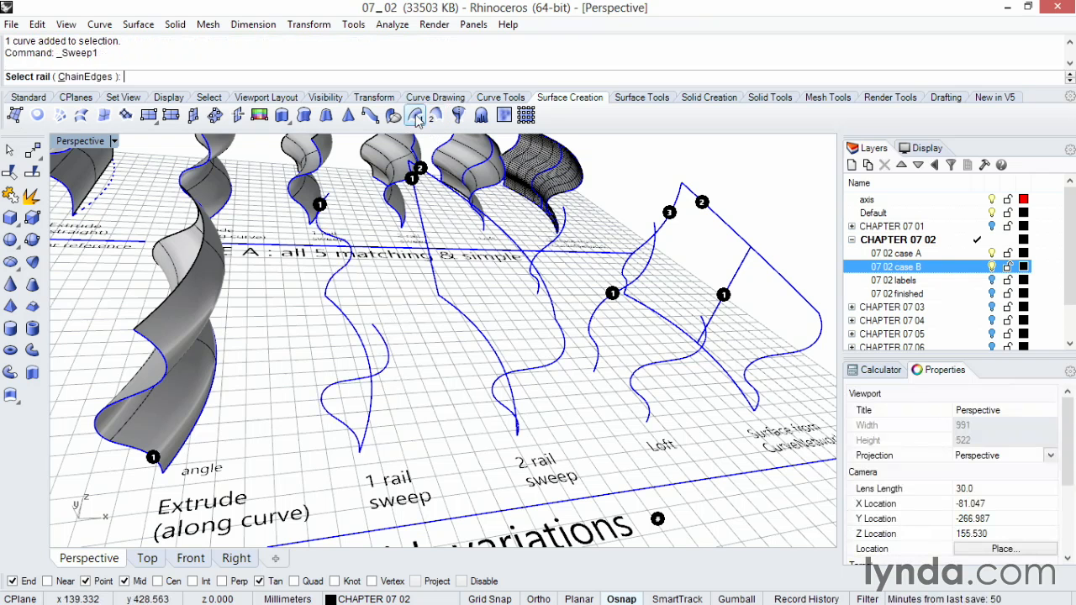
pyautogui.click(368, 432)
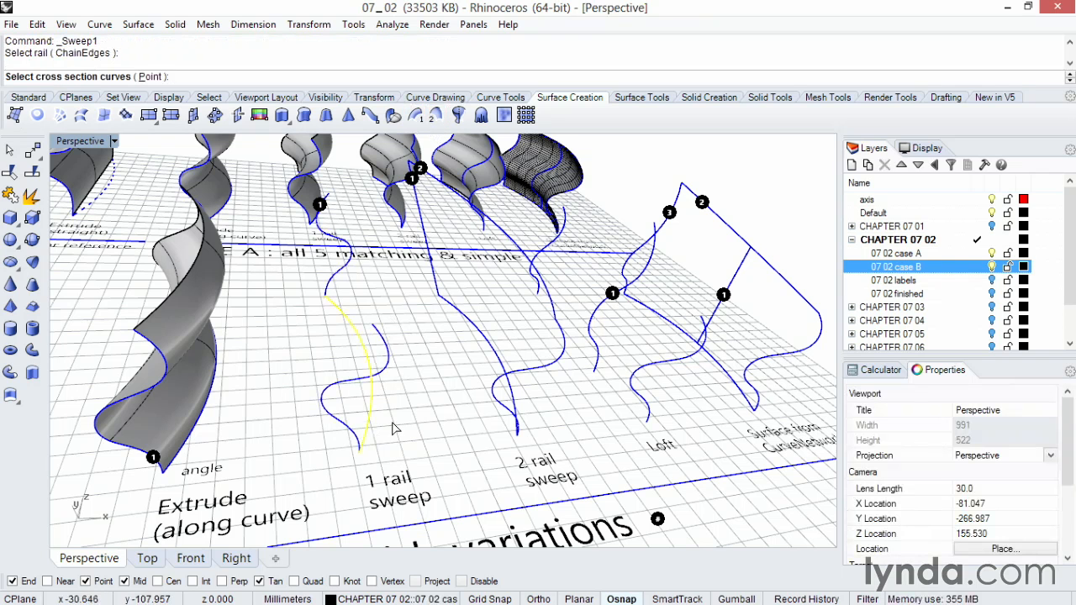
pyautogui.click(345, 387)
pyautogui.click(348, 274)
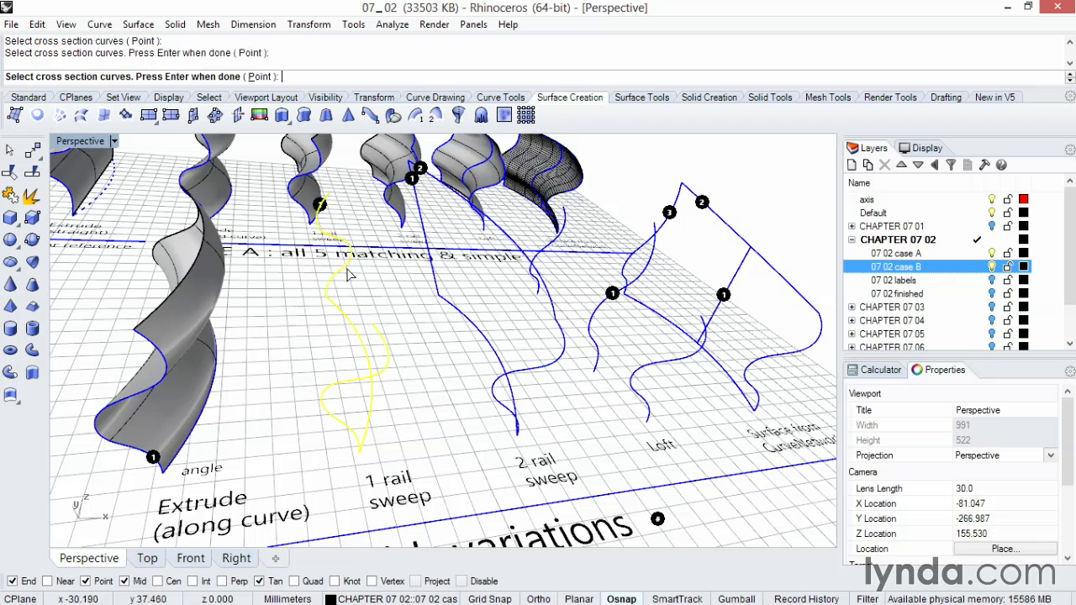
pyautogui.press('Return')
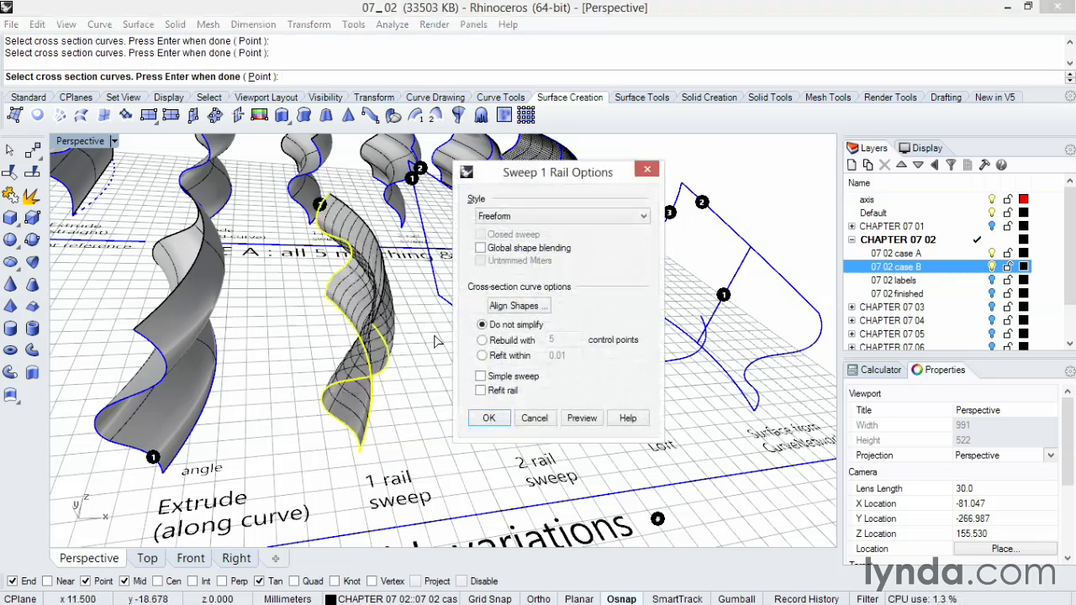
pyautogui.click(481, 377)
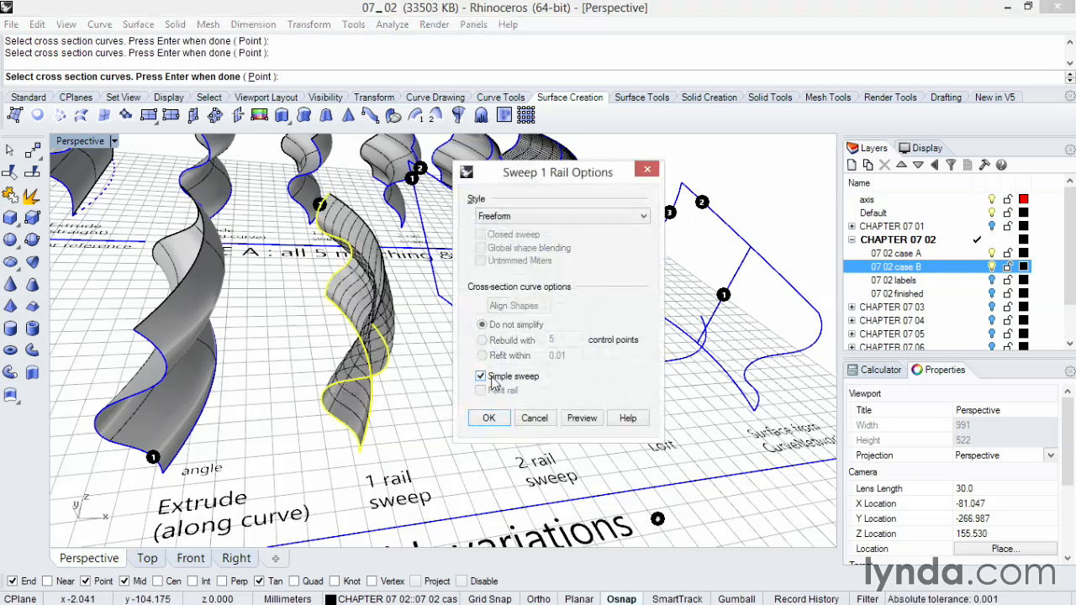
pyautogui.click(491, 420)
# Build the Case B 2 rail sweep from the upper and lower rails, using the straight line and wavy curve as sections with Simple sweep.
pyautogui.moveTo(491, 420); pyautogui.dragTo(418, 403, button='right')
pyautogui.scroll(3, 418, 403)
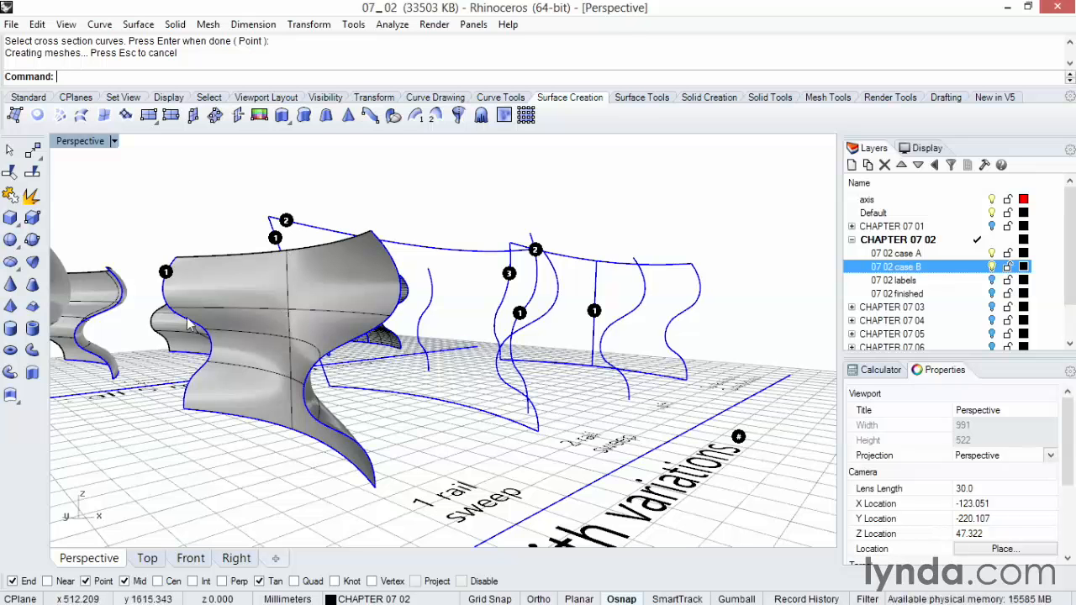
pyautogui.moveTo(411, 426); pyautogui.dragTo(410, 425, button='right')
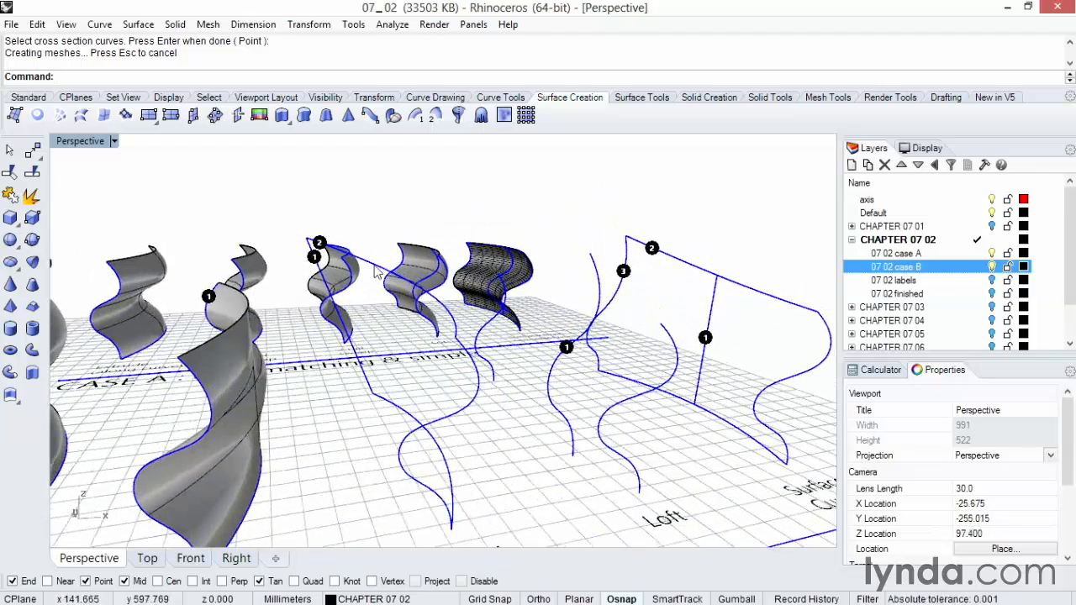
pyautogui.click(375, 261)
pyautogui.moveTo(321, 272); pyautogui.dragTo(321, 273, button='right')
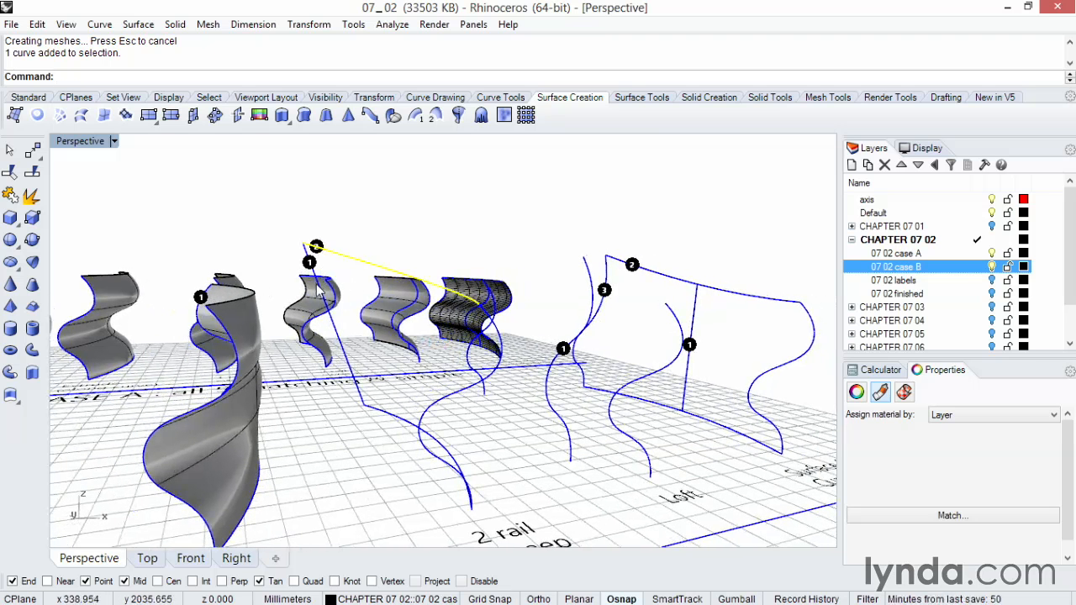
pyautogui.click(380, 258)
pyautogui.click(438, 120)
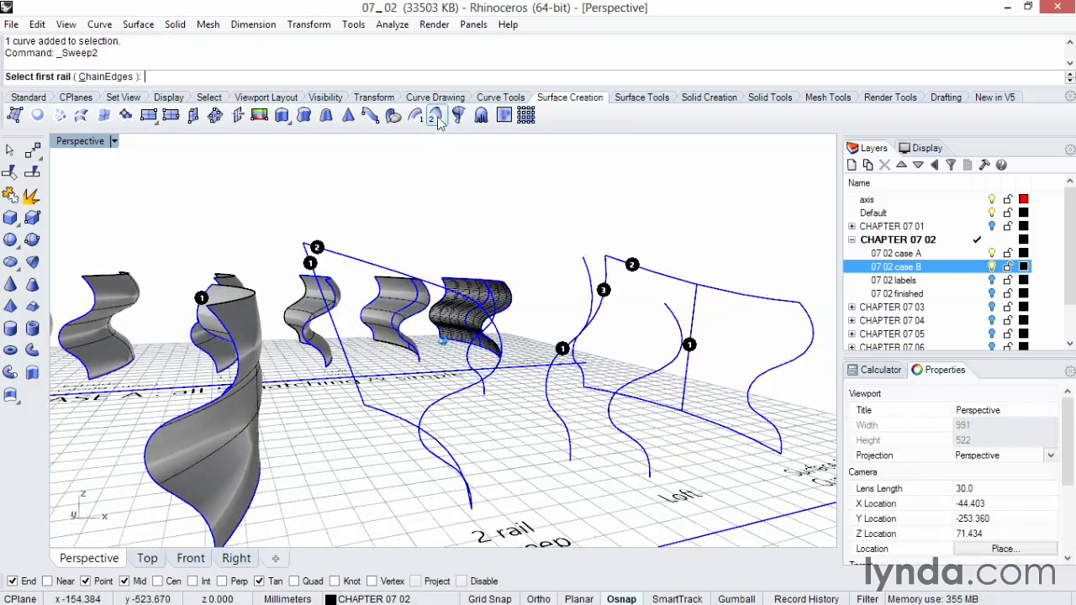
pyautogui.scroll(-2, 438, 122)
pyautogui.click(355, 252)
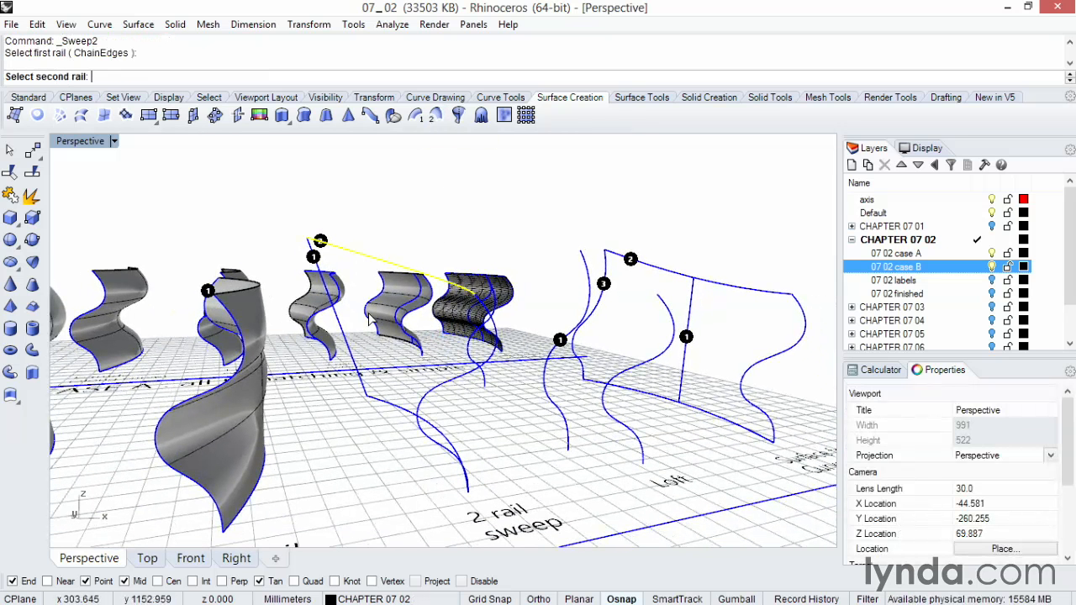
pyautogui.click(388, 396)
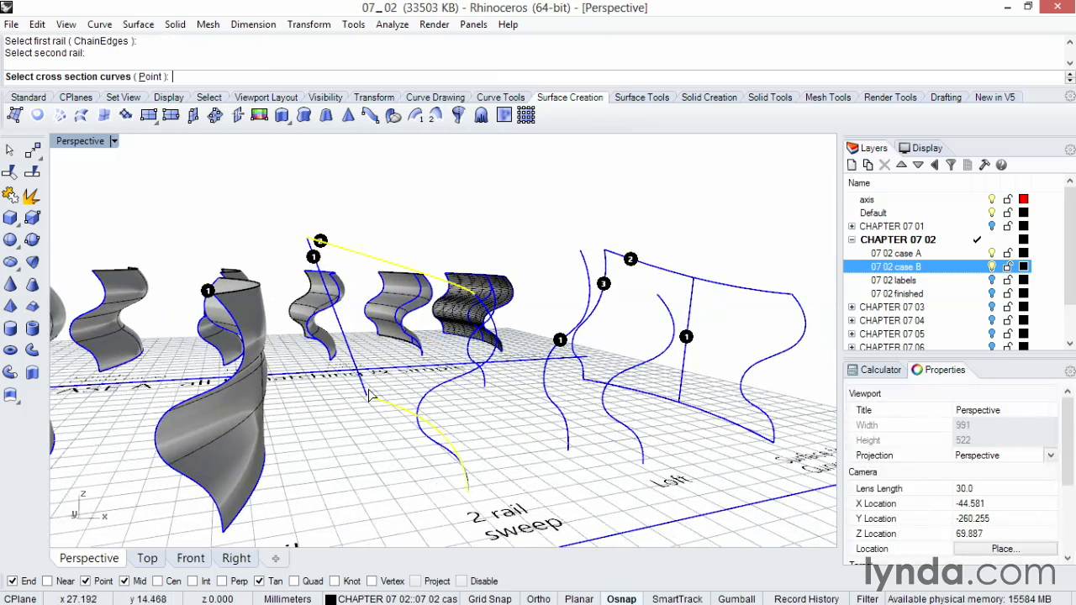
pyautogui.click(428, 403)
pyautogui.press('Return')
pyautogui.click(460, 400)
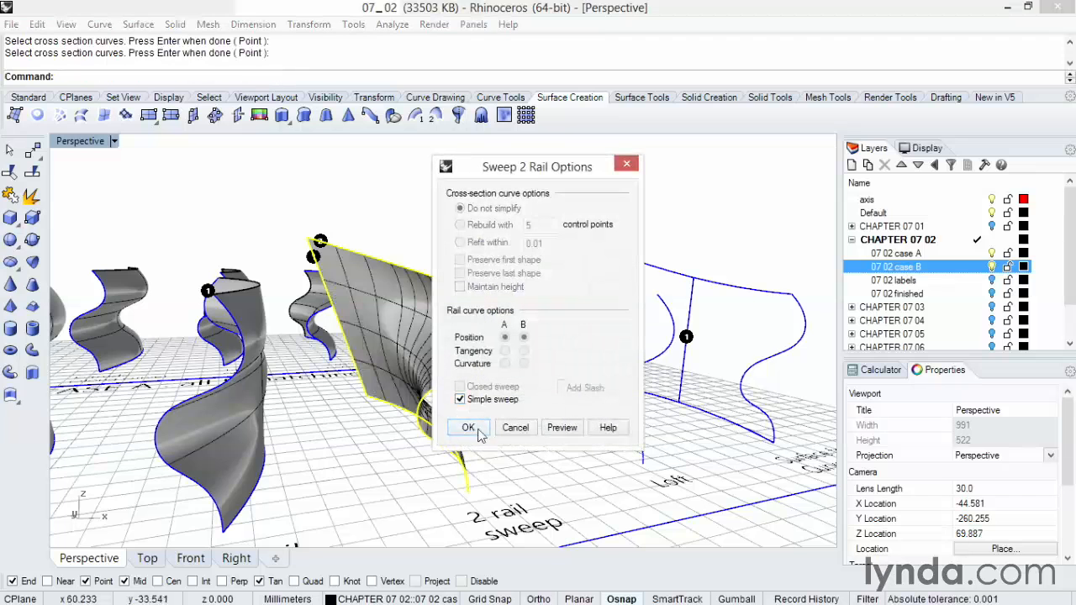
pyautogui.click(468, 428)
# Loft the three offset wavy section curves above the Case B Loft label.
pyautogui.moveTo(489, 432); pyautogui.dragTo(483, 303, button='right')
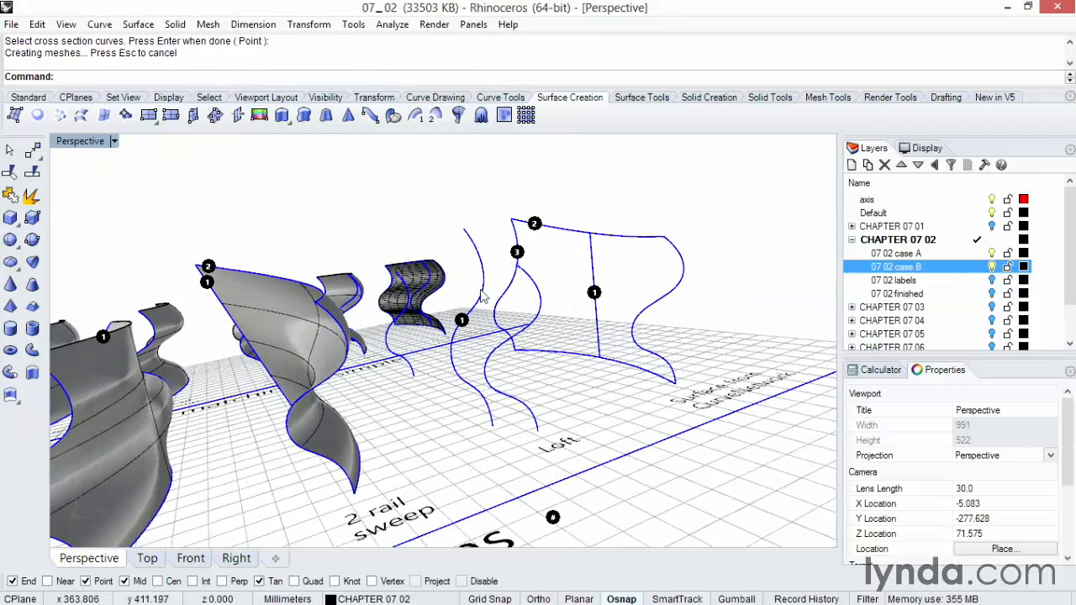
pyautogui.moveTo(472, 395); pyautogui.dragTo(504, 328, button='right')
pyautogui.click(508, 317)
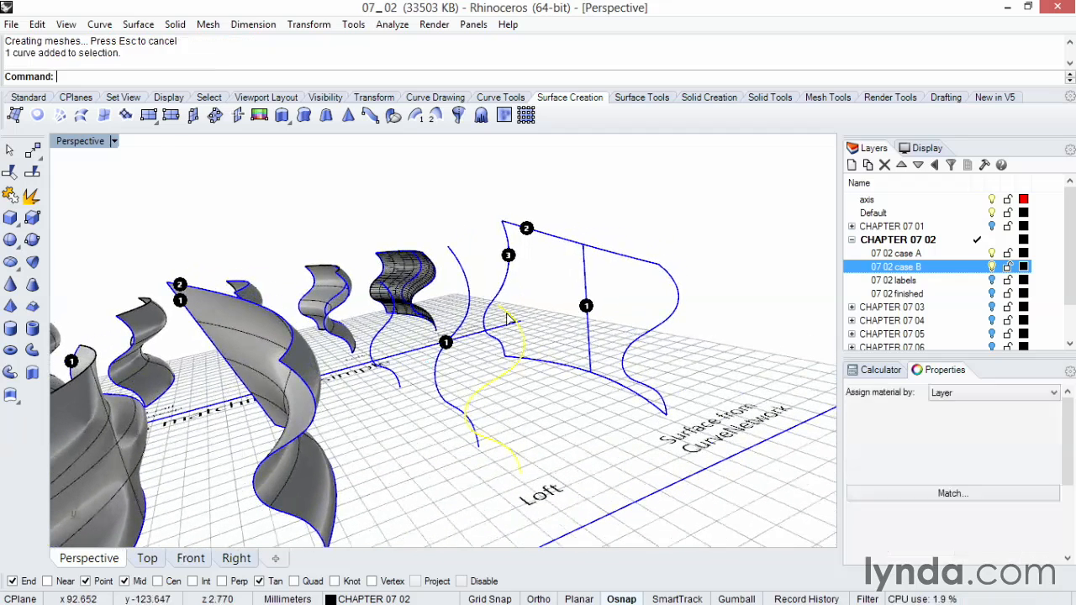
pyautogui.keyDown('shift'); pyautogui.click(465, 321); pyautogui.keyUp('shift')
pyautogui.keyDown('shift'); pyautogui.click(388, 343); pyautogui.keyUp('shift')
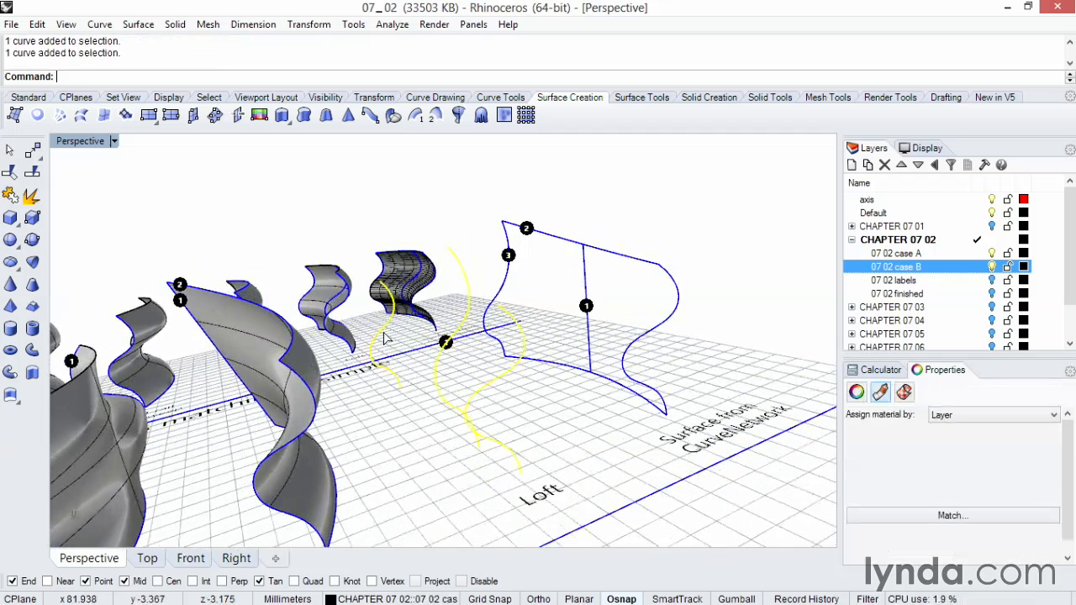
pyautogui.click(81, 118)
pyautogui.click(552, 435)
# Build a curve network surface from the five Case B CurveNetwork curves, with 0.001 edge and 0.01 interior tolerances and Position edge matching.
pyautogui.moveTo(549, 435); pyautogui.dragTo(518, 301, button='right')
pyautogui.scroll(3, 471, 264)
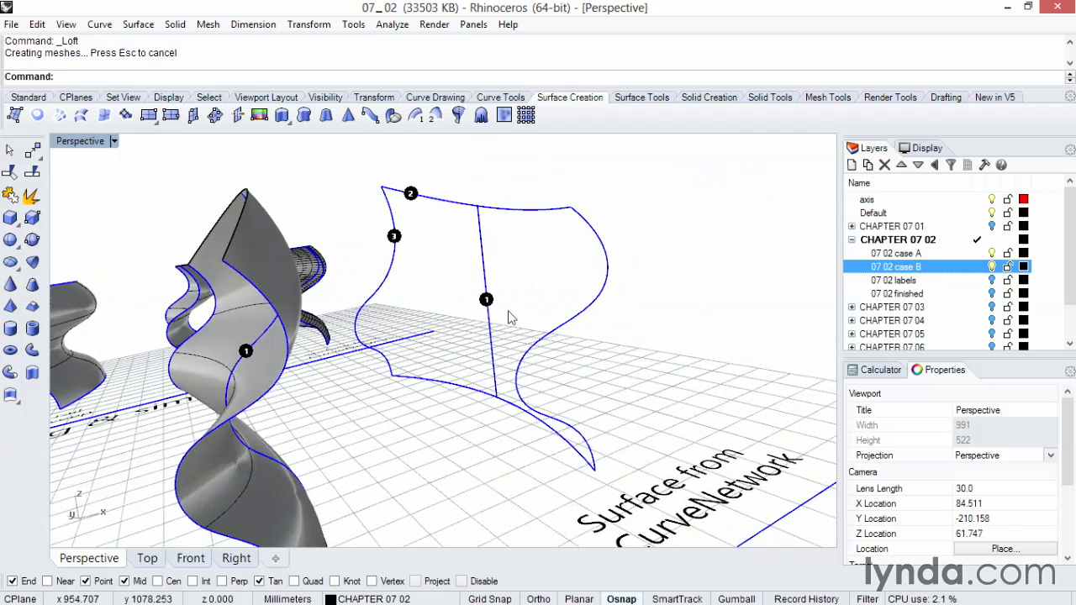
pyautogui.click(548, 339)
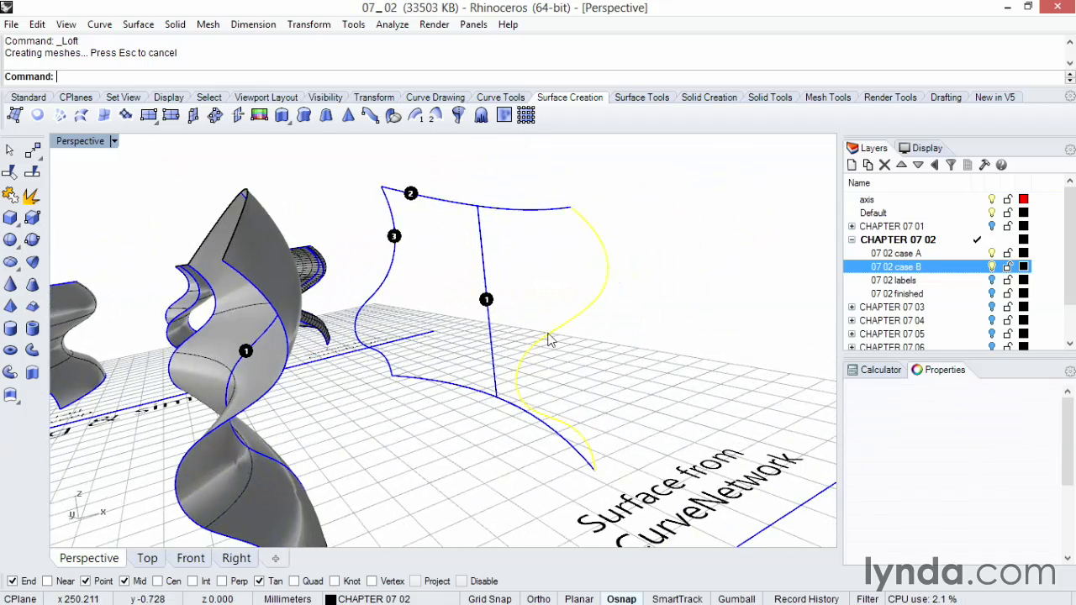
pyautogui.click(483, 269)
pyautogui.click(396, 264)
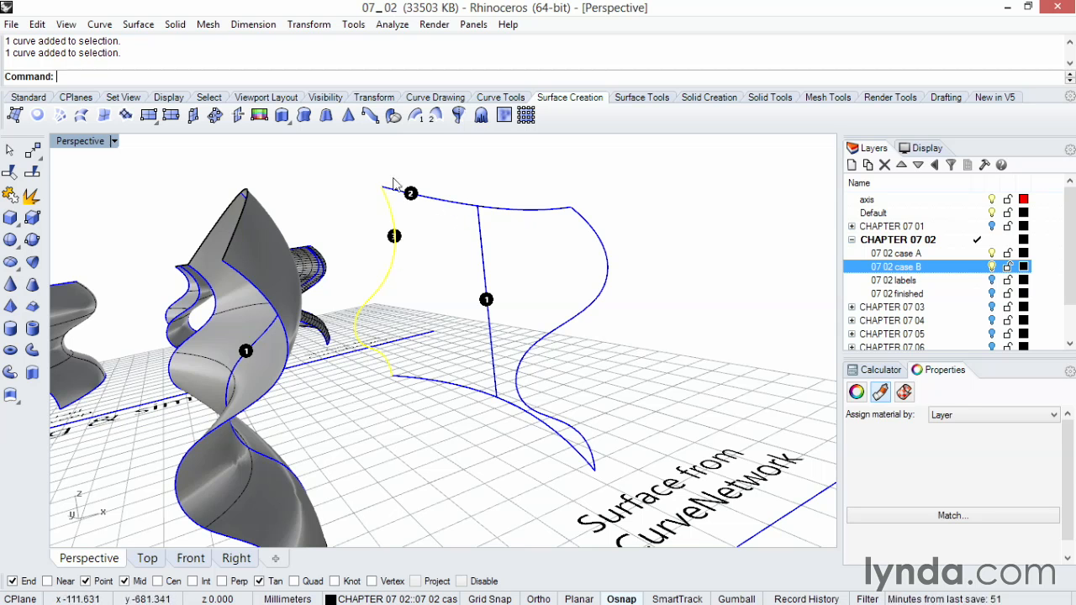
pyautogui.moveTo(460, 225)
pyautogui.mouseDown(button='right')
pyautogui.moveTo(480, 232)
pyautogui.moveTo(449, 209)
pyautogui.mouseUp(button='right')
pyautogui.keyDown('shift'); pyautogui.click(449, 207); pyautogui.keyUp('shift')
pyautogui.keyDown('shift'); pyautogui.click(626, 245); pyautogui.keyUp('shift')
pyautogui.keyDown('shift'); pyautogui.click(516, 400); pyautogui.keyUp('shift')
pyautogui.keyDown('shift'); pyautogui.click(505, 363); pyautogui.keyUp('shift')
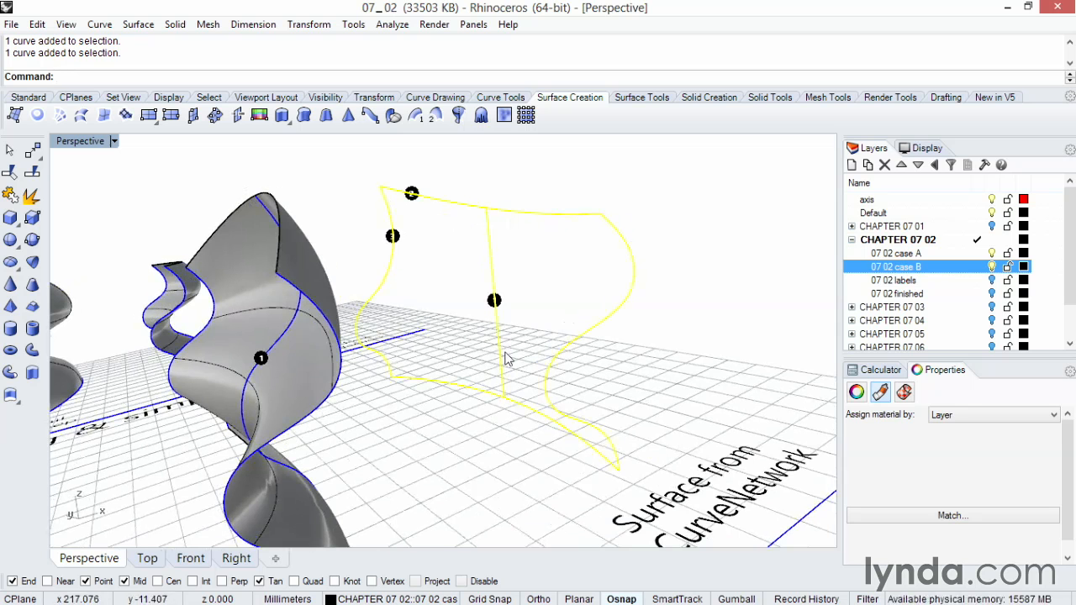
pyautogui.click(60, 116)
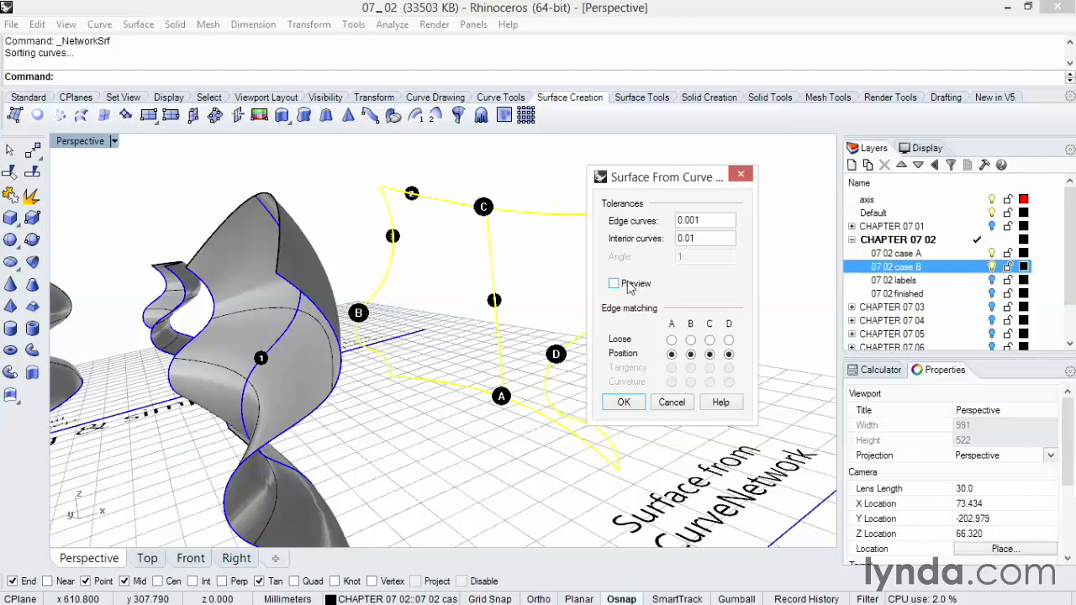
pyautogui.click(614, 284)
pyautogui.click(631, 285)
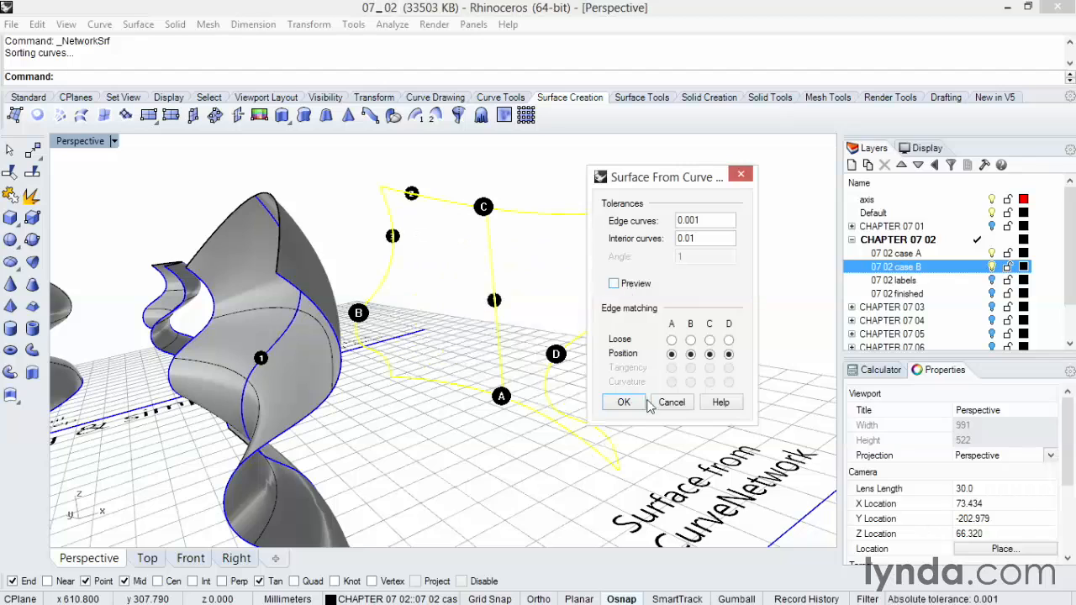
pyautogui.click(631, 402)
# Turn the new curve network surface's control points on to examine their density, turn them off, and compare all Case B surfaces.
pyautogui.click(640, 377)
pyautogui.moveTo(640, 377); pyautogui.dragTo(640, 376, button='right')
pyautogui.click(415, 352)
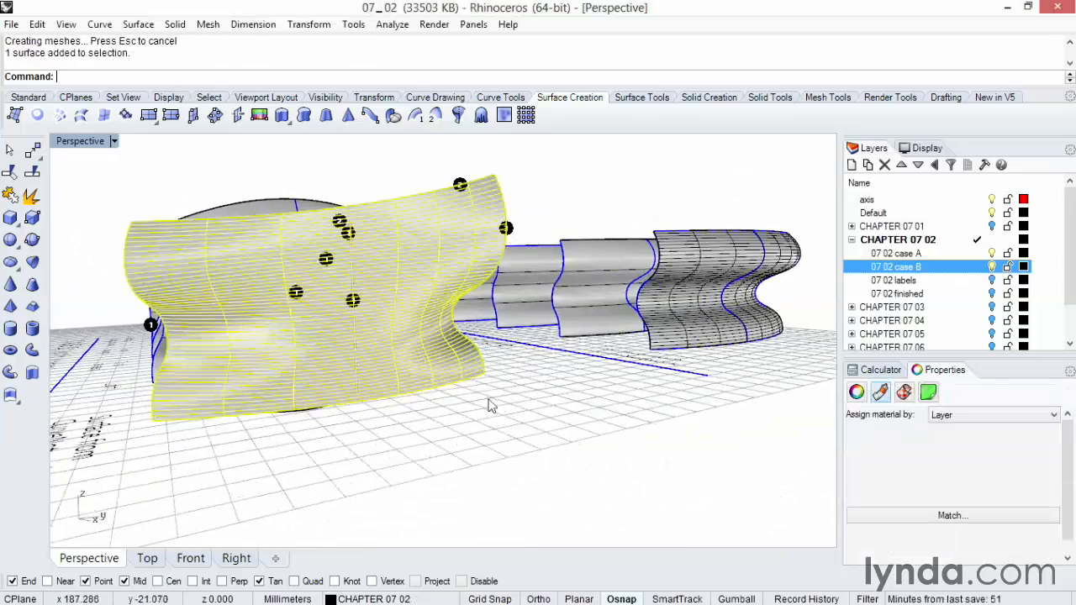
pyautogui.moveTo(494, 407); pyautogui.dragTo(505, 413, button='right')
pyautogui.press('F10')
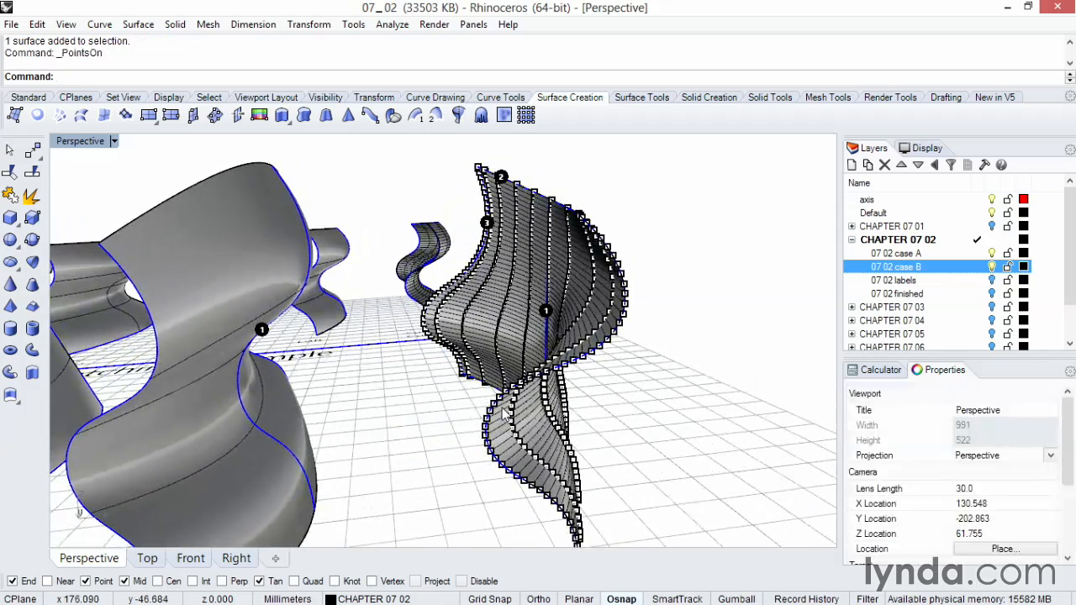
pyautogui.press('F11')
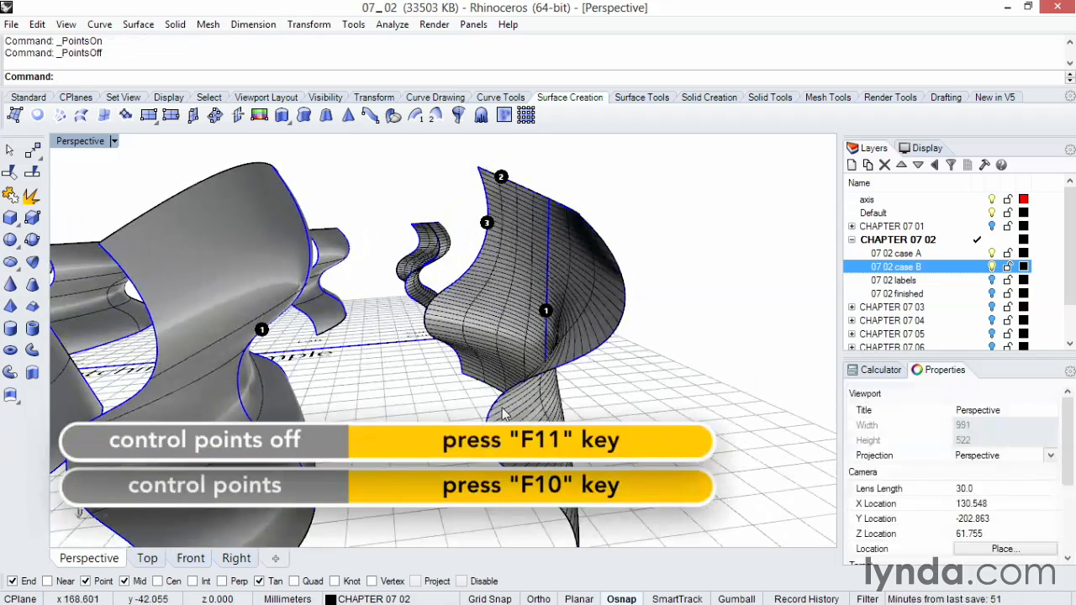
pyautogui.moveTo(504, 407); pyautogui.dragTo(516, 411, button='right')
pyautogui.scroll(-4, 514, 404)
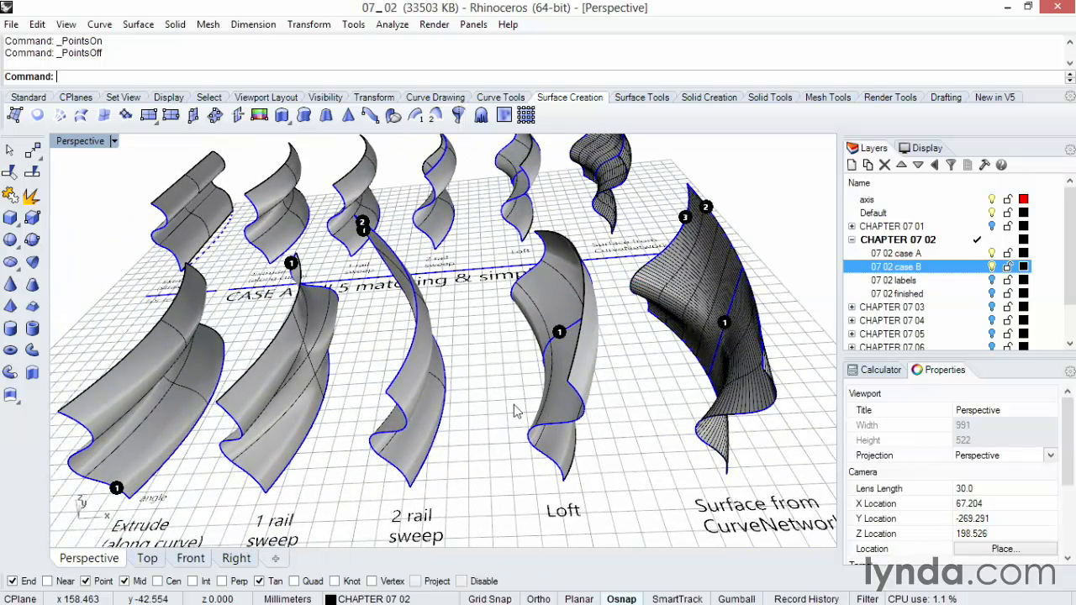